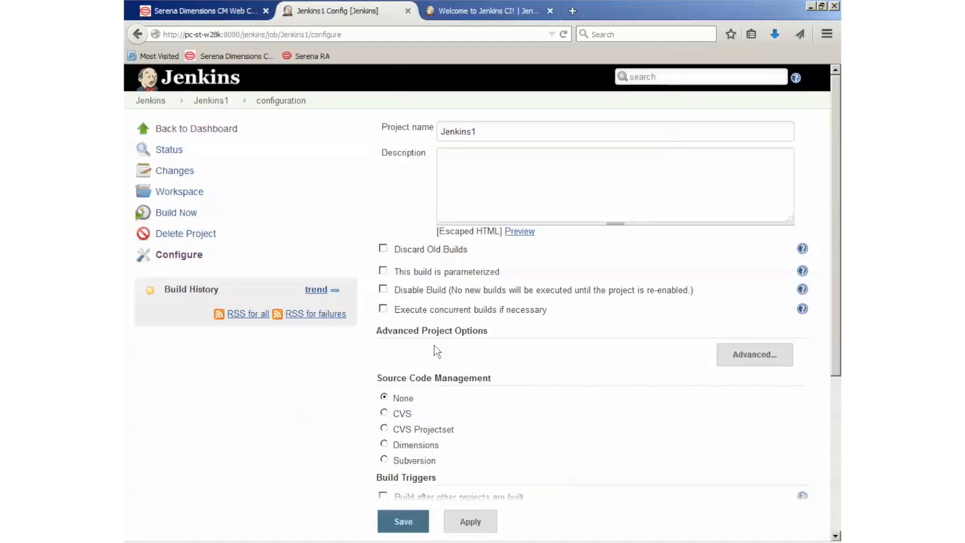
Step: Enable a custom workspace in the job's advanced project options and set its directory to c:\work\proj1
click(749, 358)
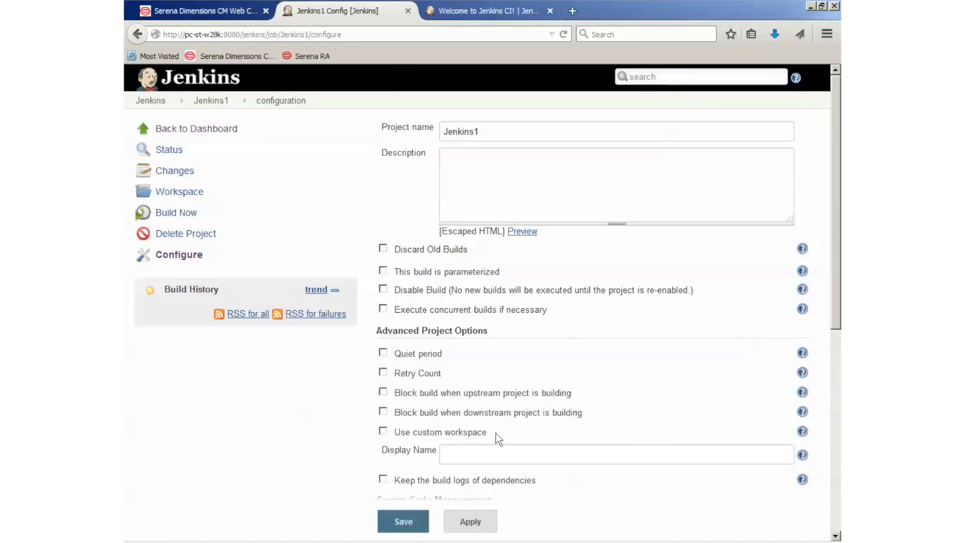
click(383, 431)
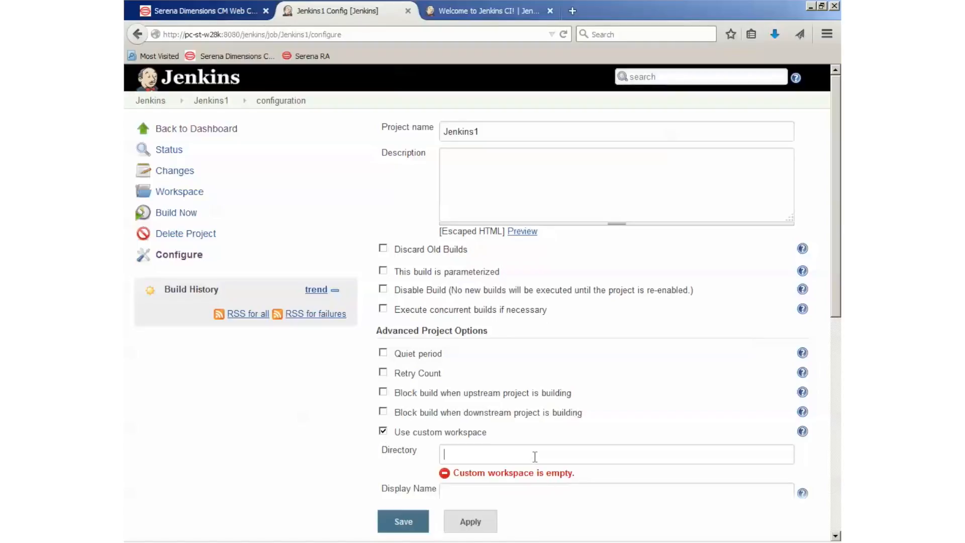
click(535, 456)
text(c:\work\proje)
key(BackSpace)
text(1)
Step: Add a Windows batch command build step with the lines "cd c:\work\proj1" and "copy hello.c hello.exe", and save the job configuration
scroll(518, 435, down, 7)
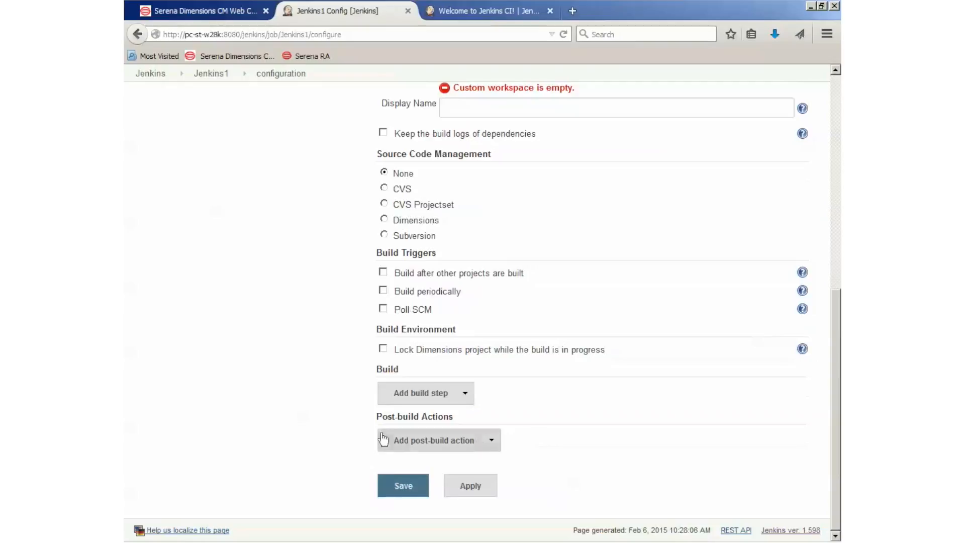
click(415, 393)
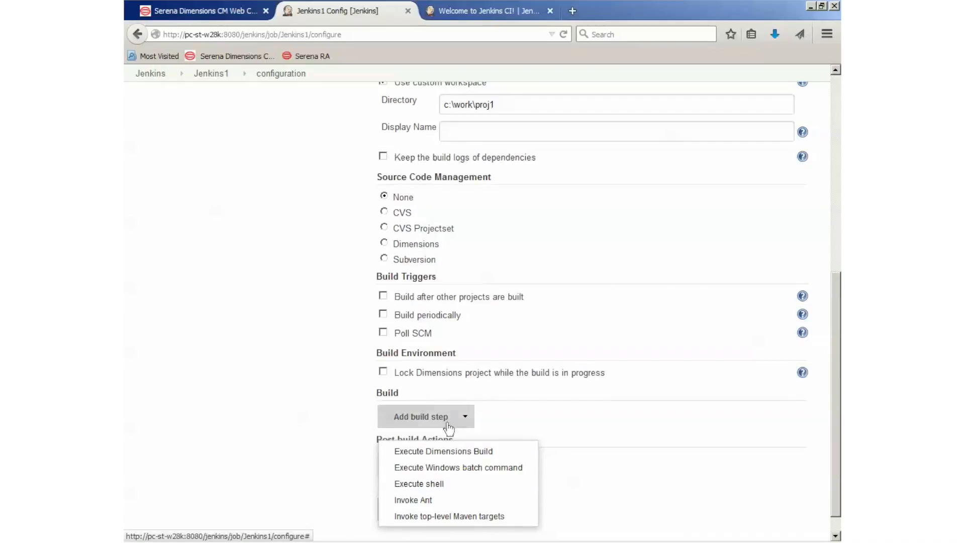
click(449, 468)
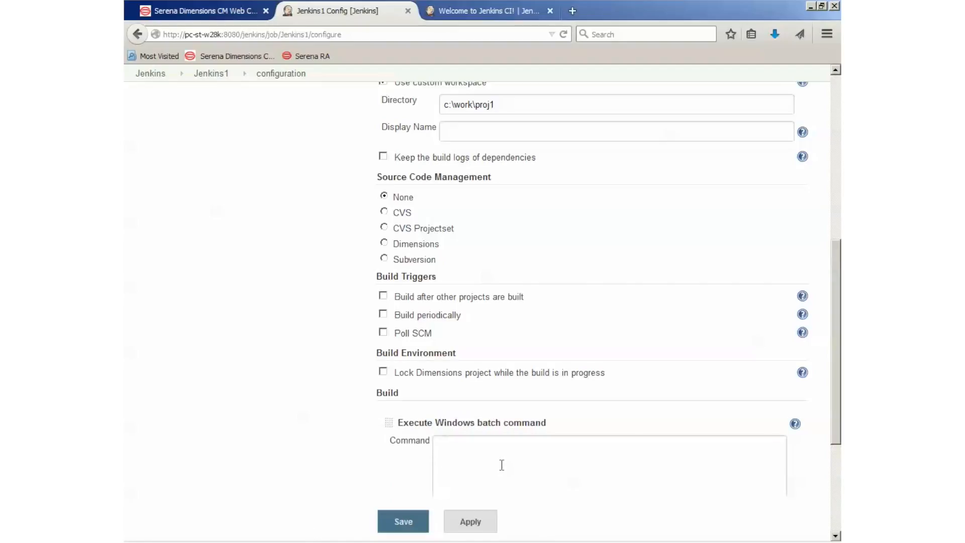
text(cd cL)
key(BackSpace)
text(:\work\)
text(pro)
text(je)
text(copy hello)
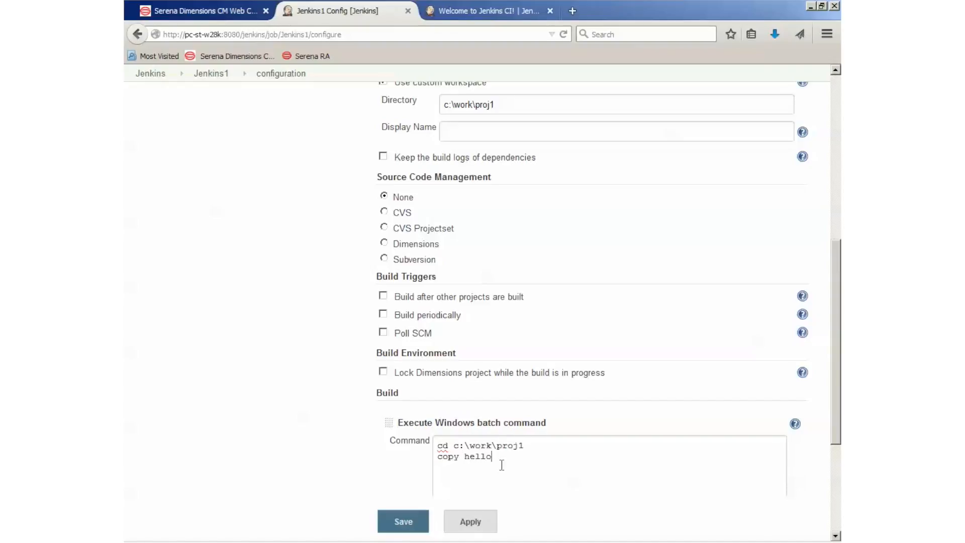
text(.c hello.exe)
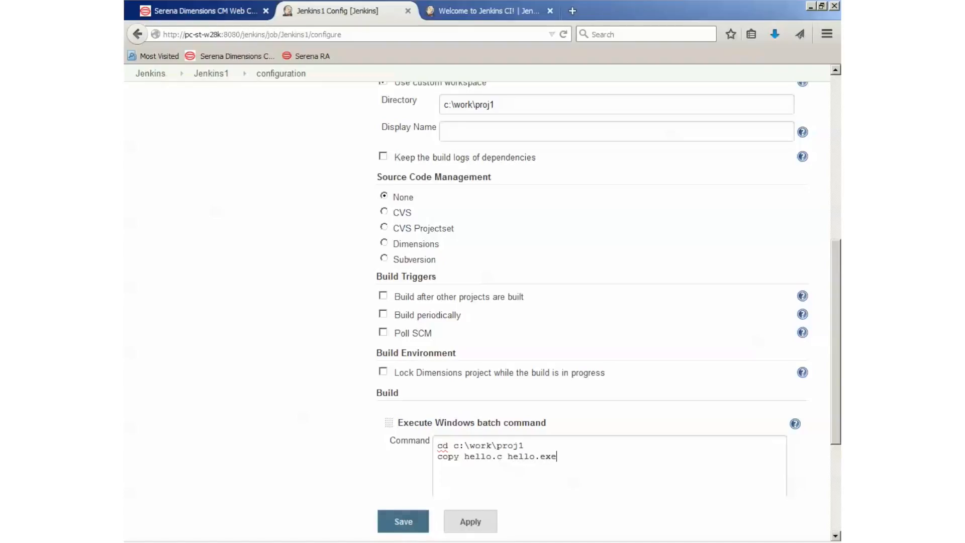
click(403, 532)
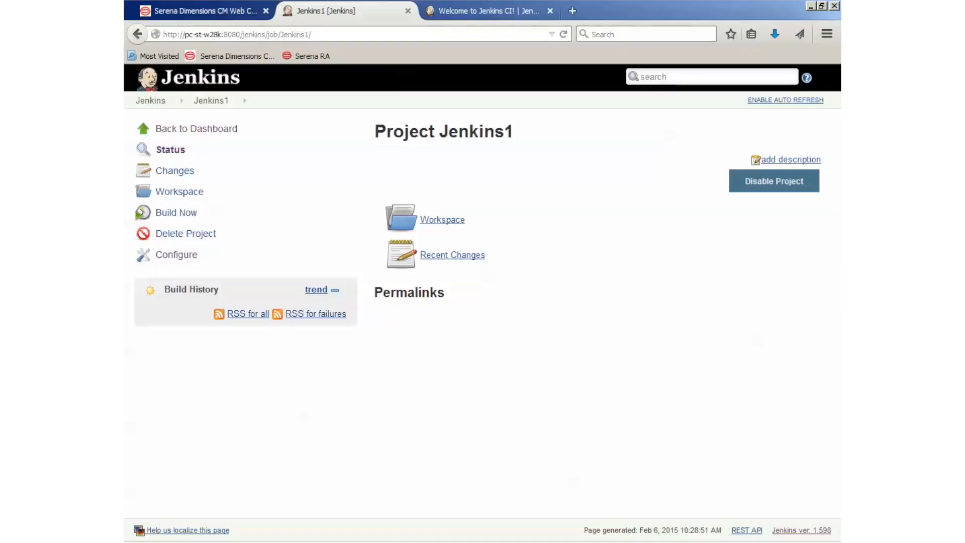
Step: Switch to the Windows Explorer window showing C:\work and create a new folder there named proj1
mouse_move(401, 542)
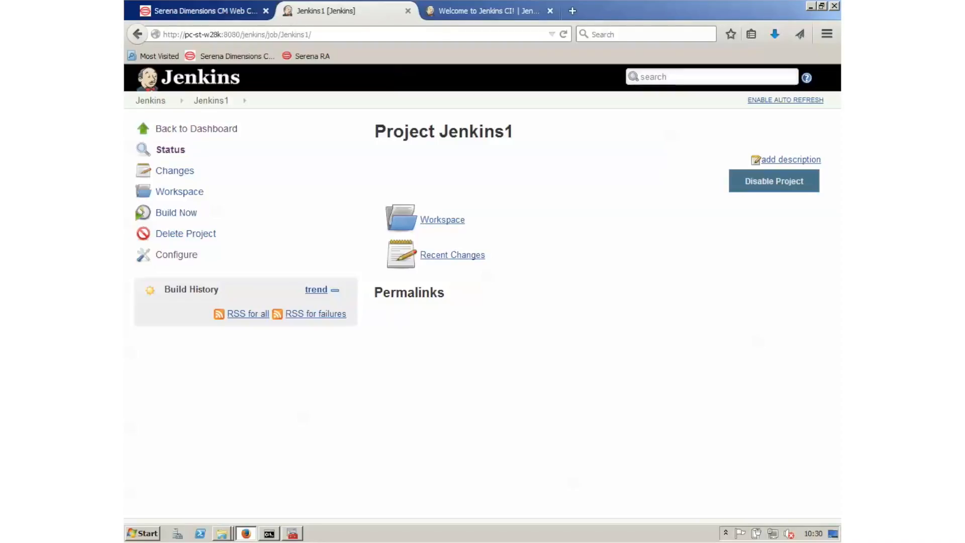
key(alt+Tab)
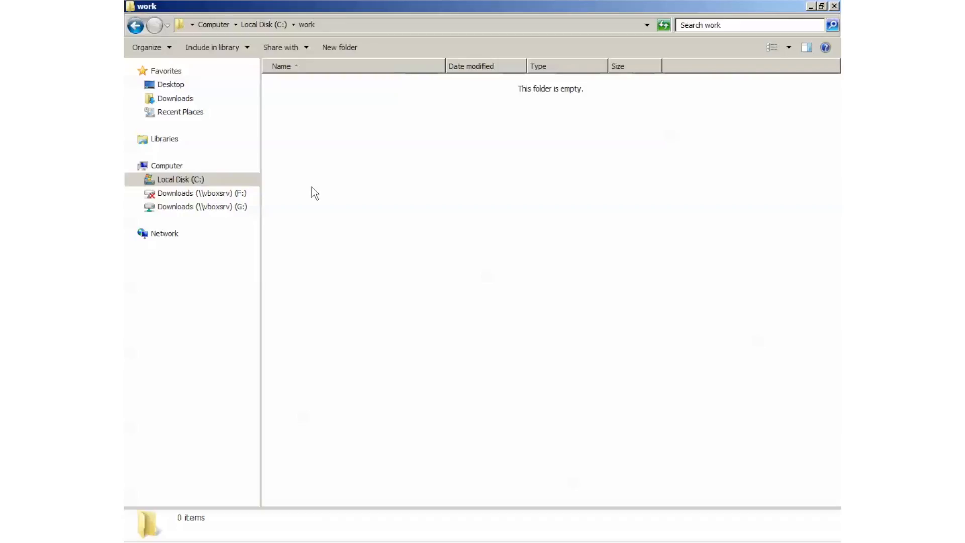
right_click(346, 203)
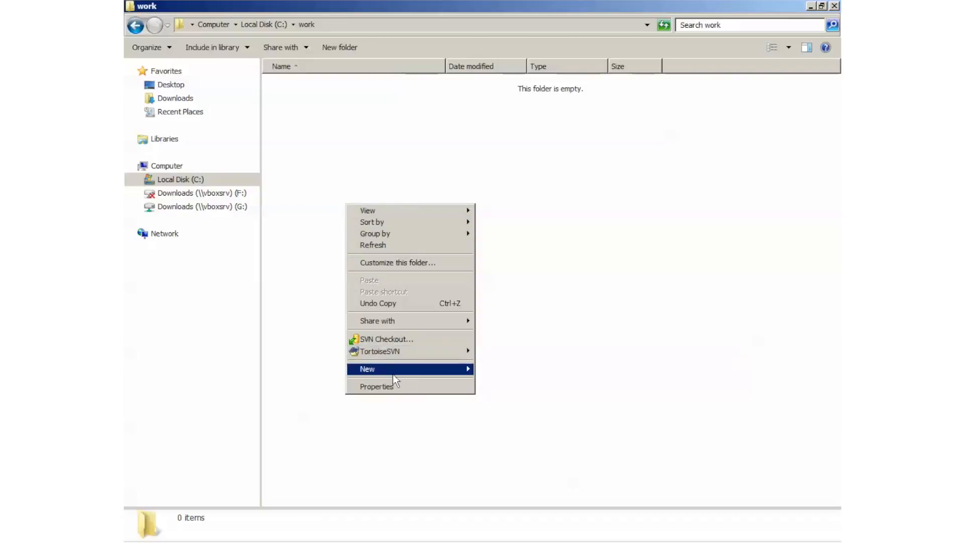
mouse_move(393, 372)
click(524, 371)
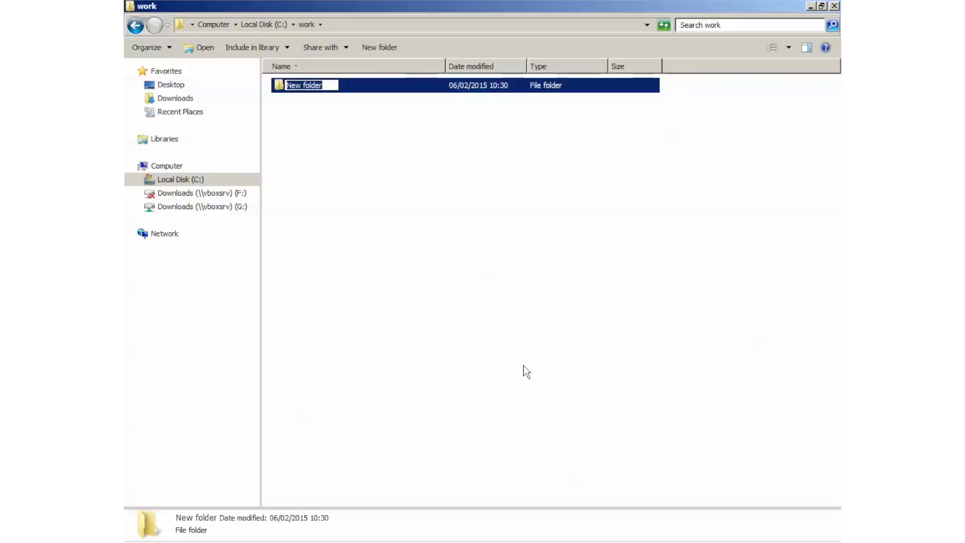
text(proj1)
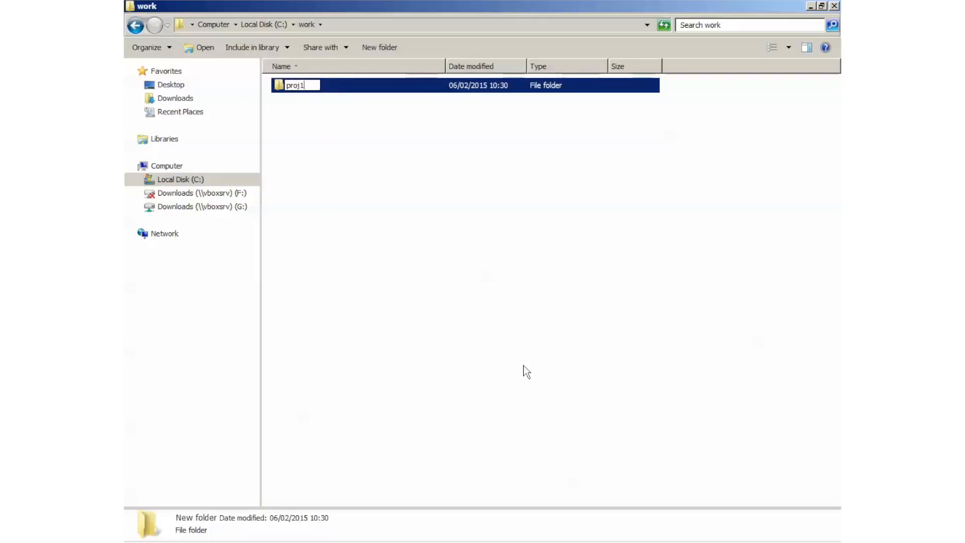
key(Return)
Step: Create a text document inside the proj1 folder and name it hello.c, accepting the file extension change
double_click(285, 88)
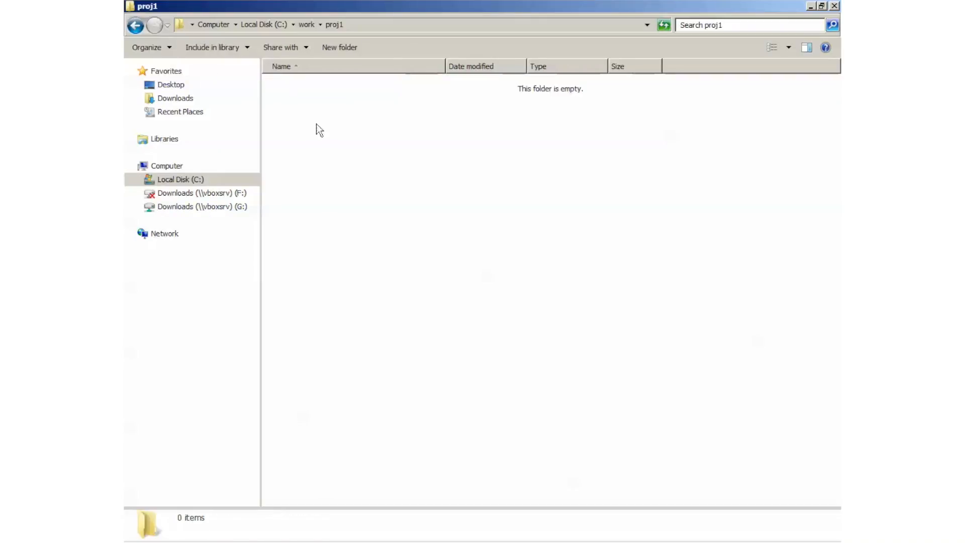
right_click(298, 184)
mouse_move(354, 351)
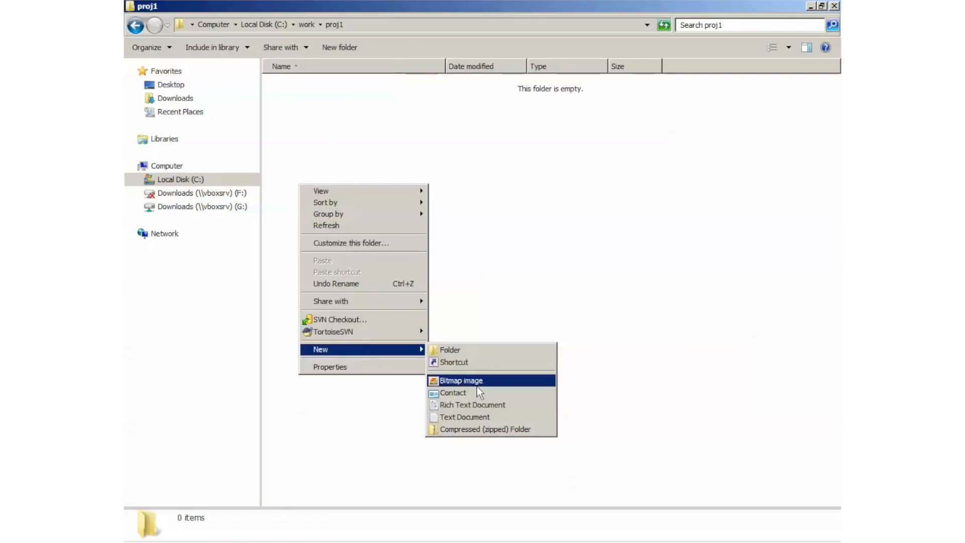
click(465, 418)
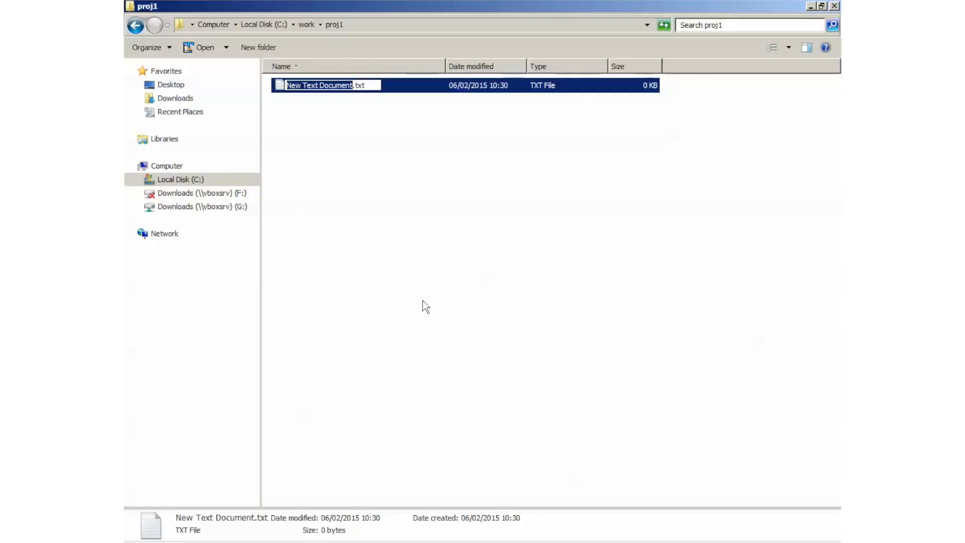
text(hello.c)
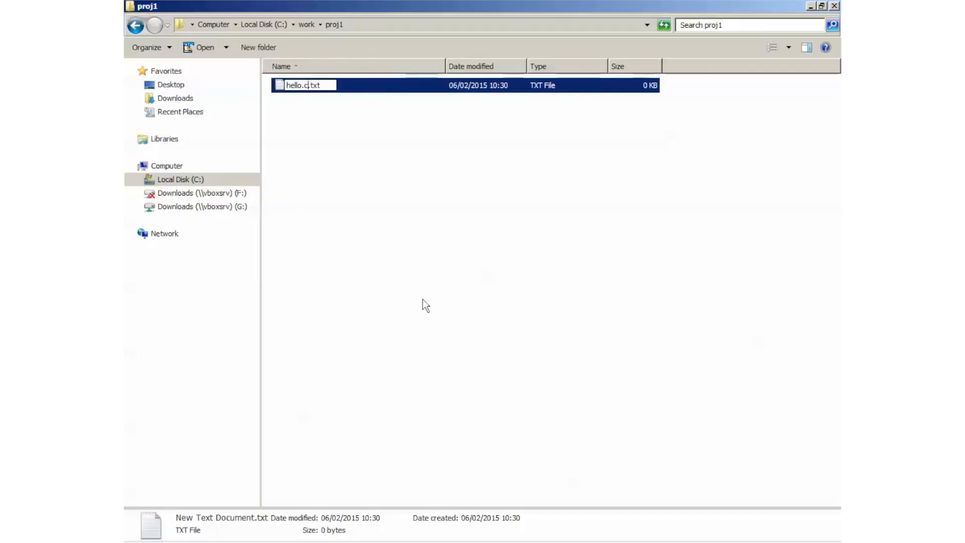
key(BackSpace)
key(BackSpace)
key(BackSpace)
key(BackSpace)
key(Return)
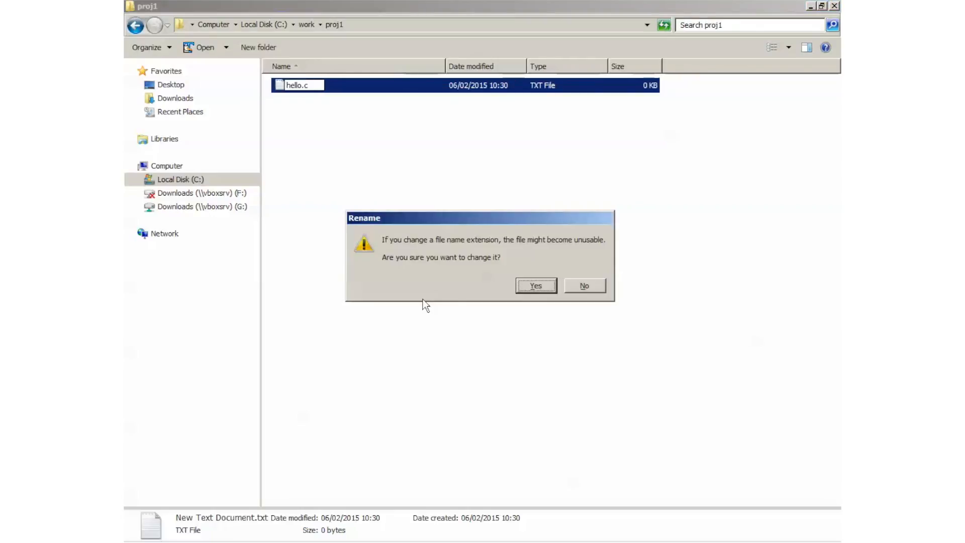
click(532, 286)
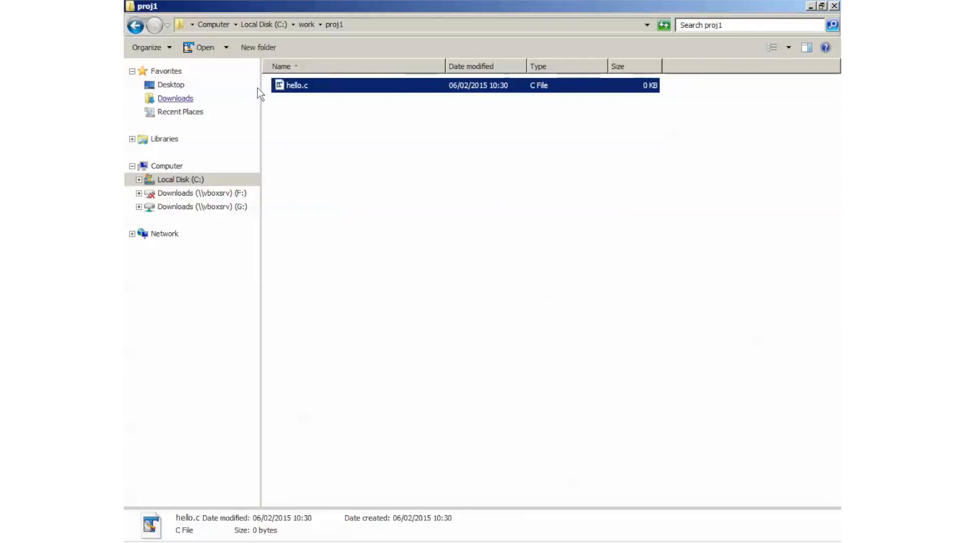
Step: Open hello.c in TextPad, enter the line "Some test text", and exit the editor, saving the file
double_click(294, 86)
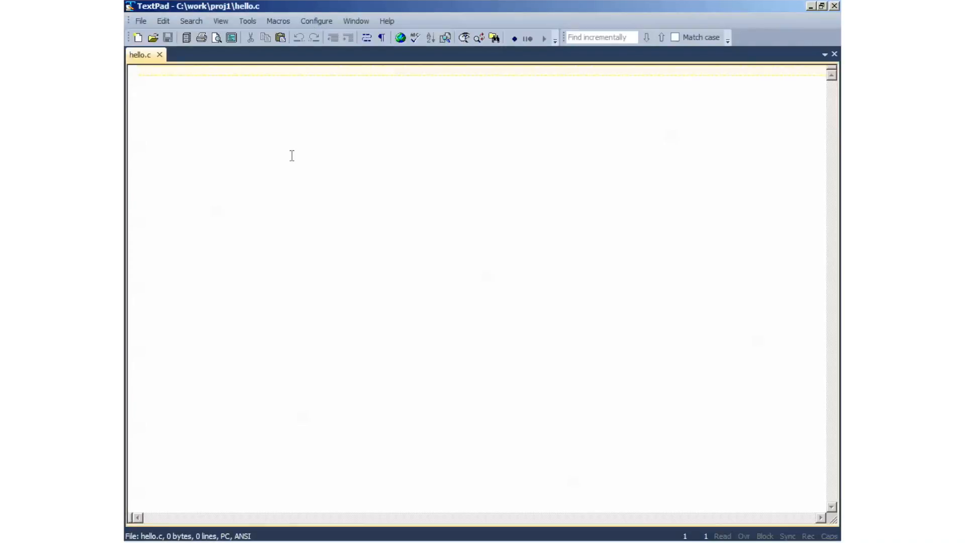
text(Some test )
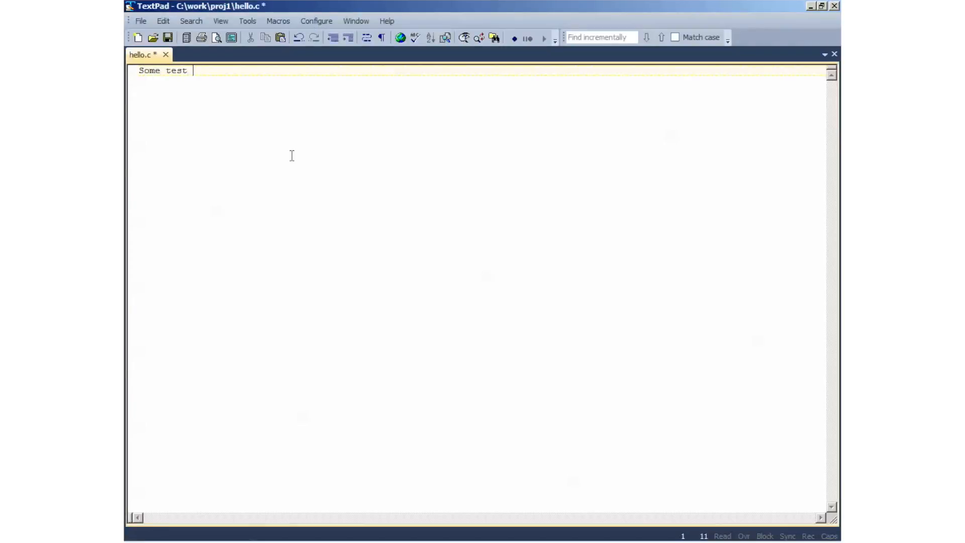
text(text)
key(Return)
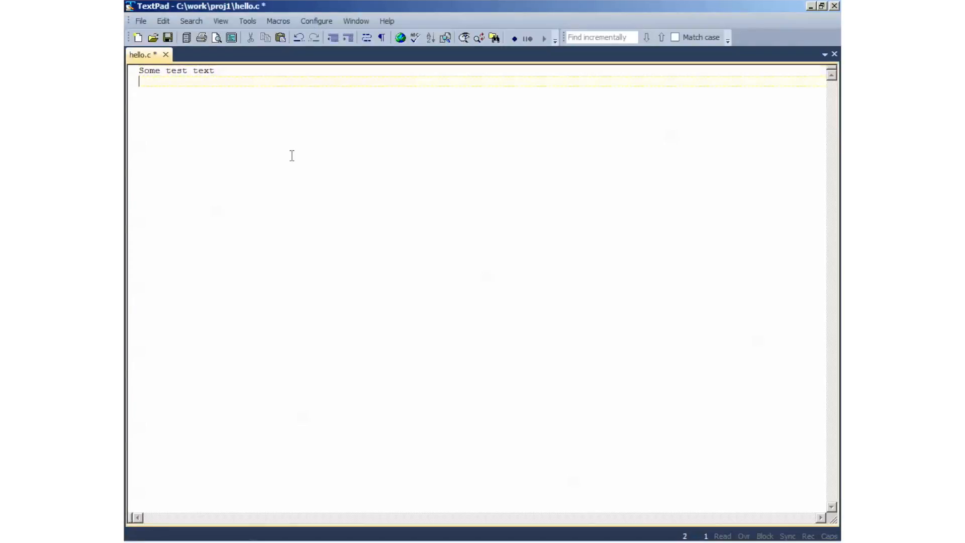
click(141, 20)
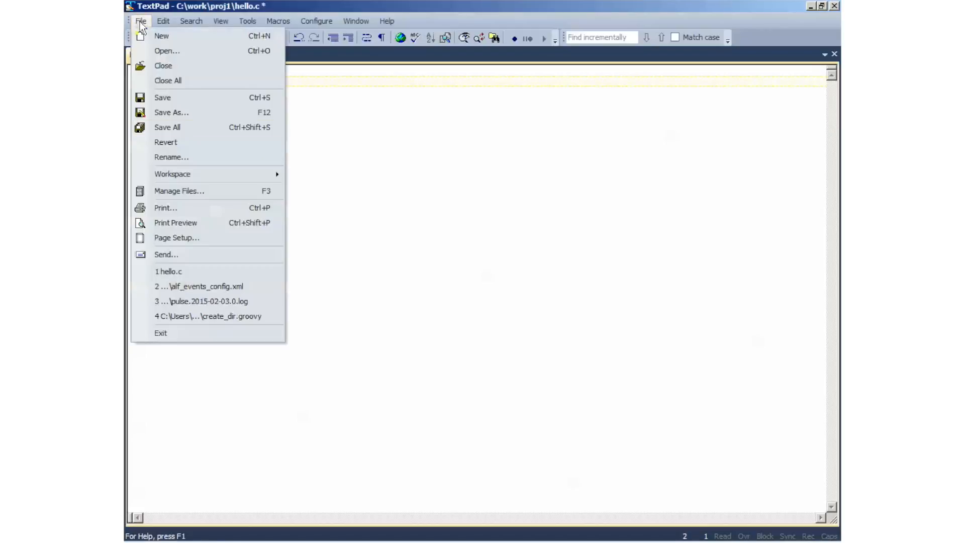
click(169, 331)
click(441, 304)
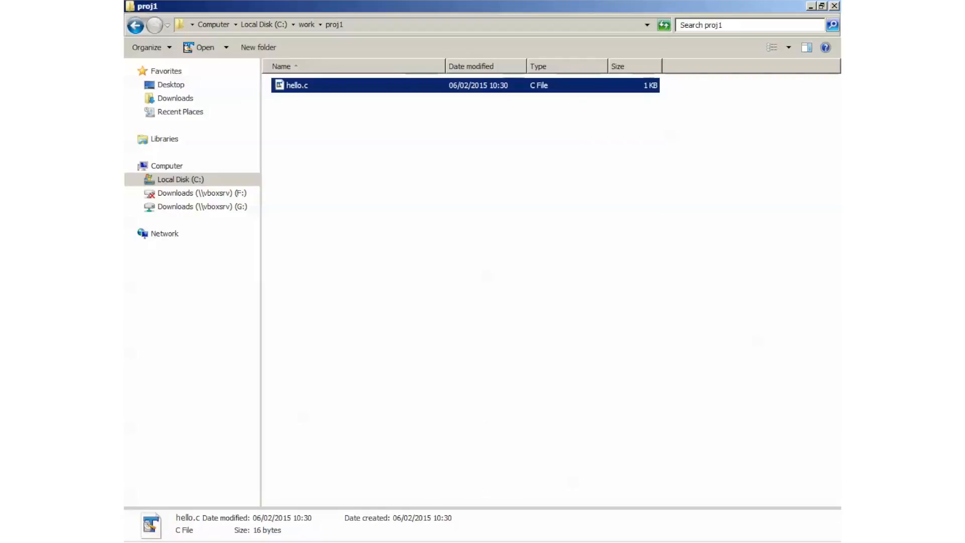
Step: Switch back to the Jenkins1 project in Firefox, run a build, and open that build's console output
key(alt+Tab)
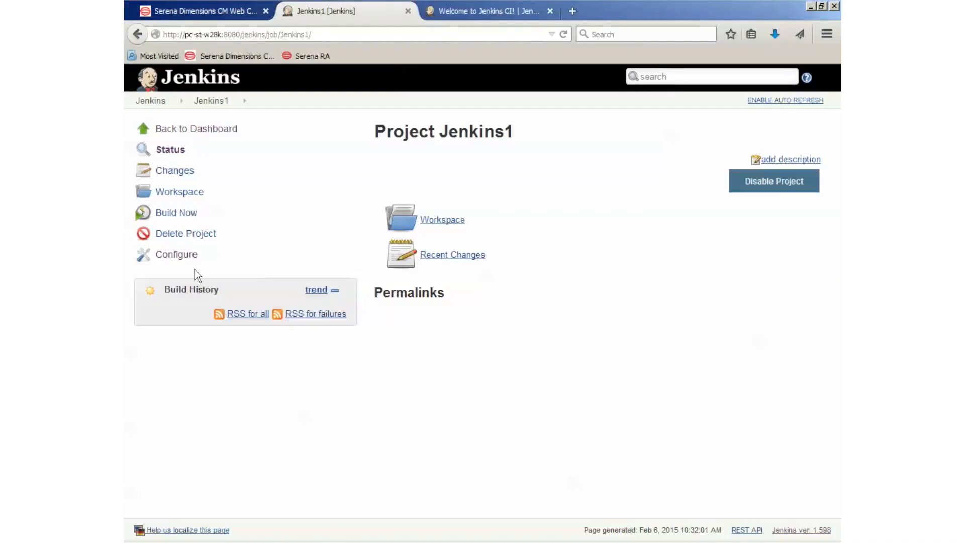
click(179, 213)
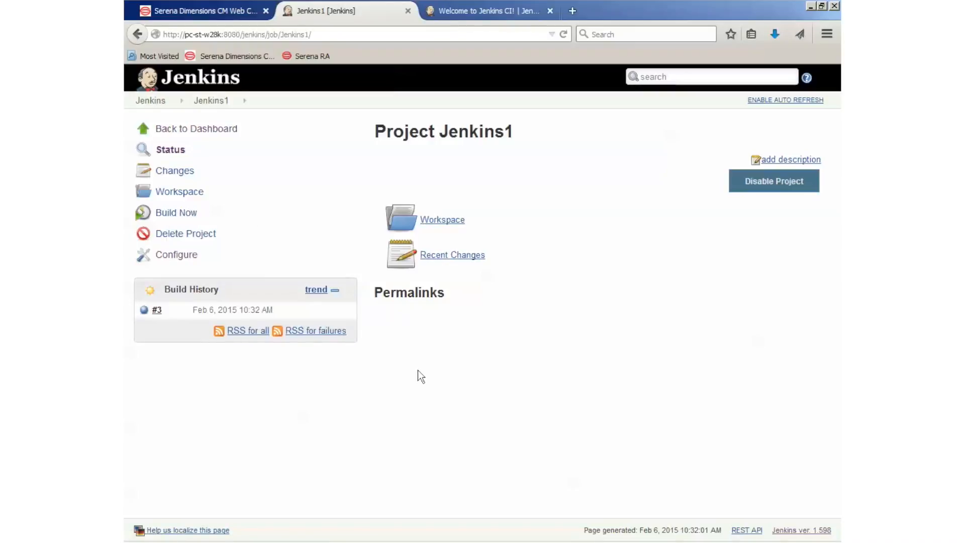
click(167, 311)
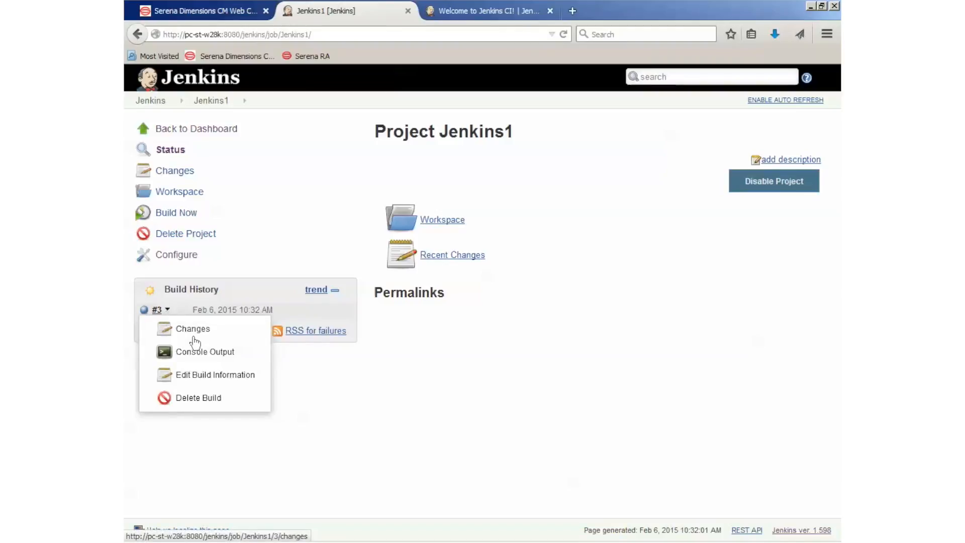
click(201, 353)
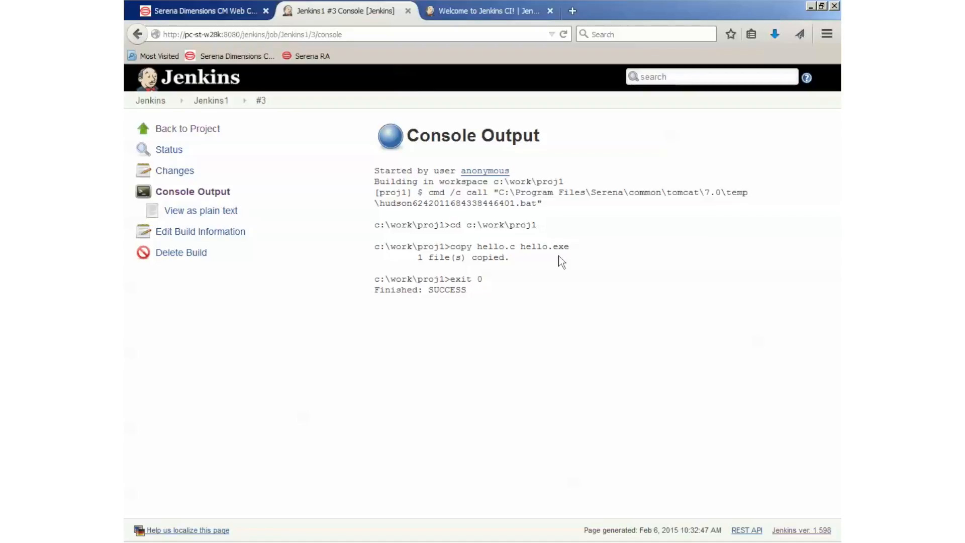
Step: Switch to the proj1 folder in Windows Explorer and delete hello.exe, moving it to the Recycle Bin
key(alt+Tab)
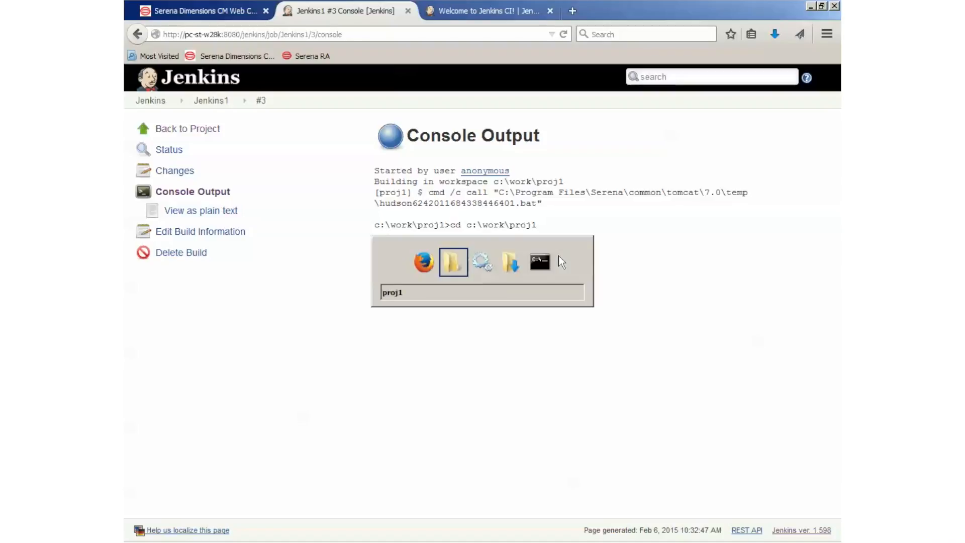
click(406, 266)
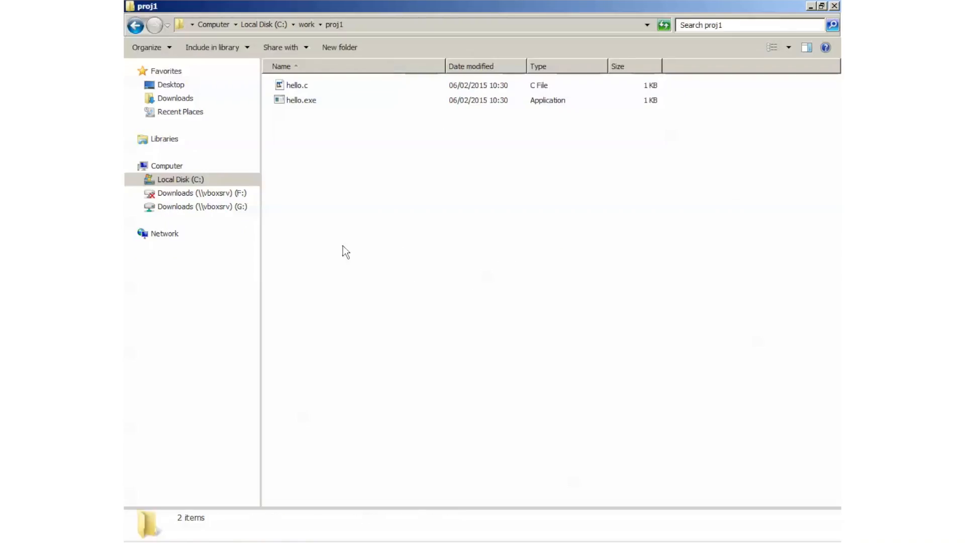
right_click(297, 101)
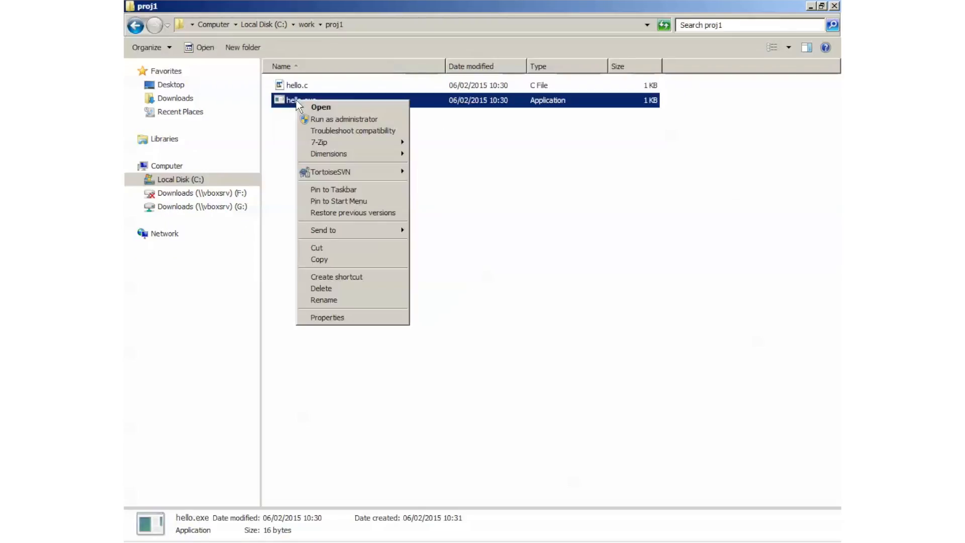
click(354, 288)
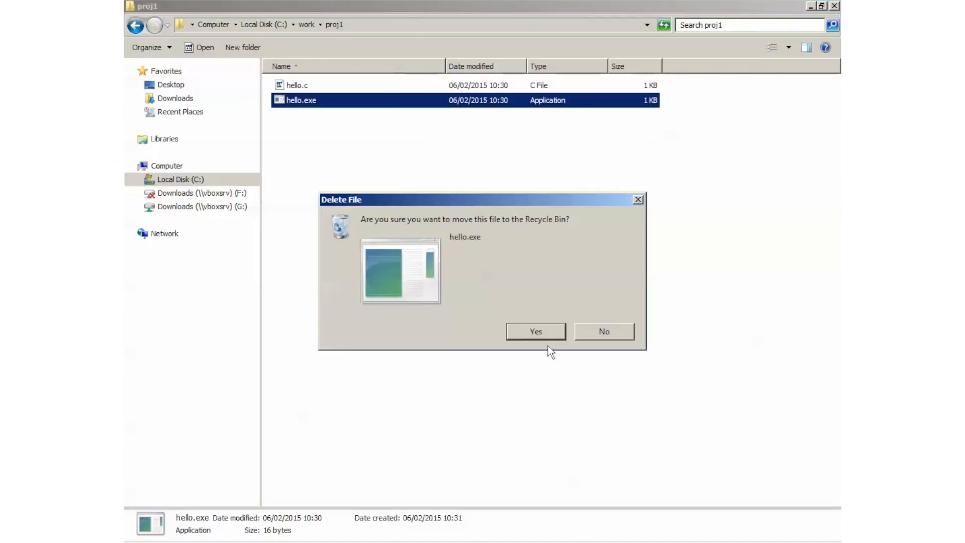
click(542, 331)
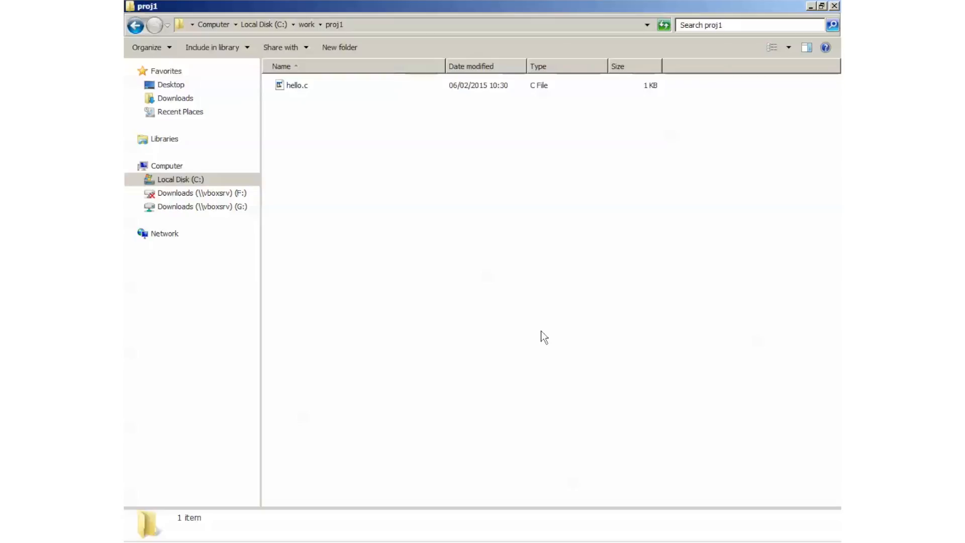
Step: Switch to the Serena Dimensions CM login page in Firefox and log in with user ID dmsys and the account password
key(alt+Tab)
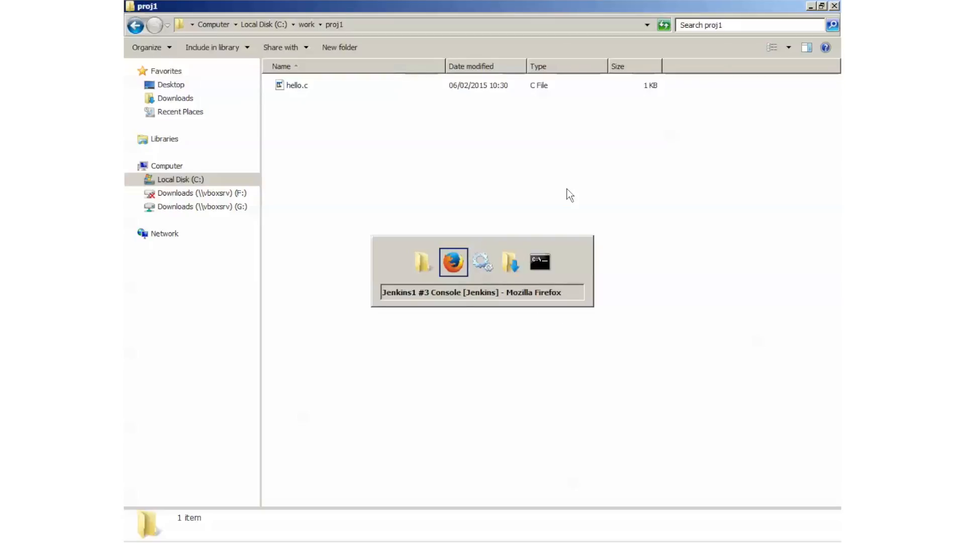
click(206, 13)
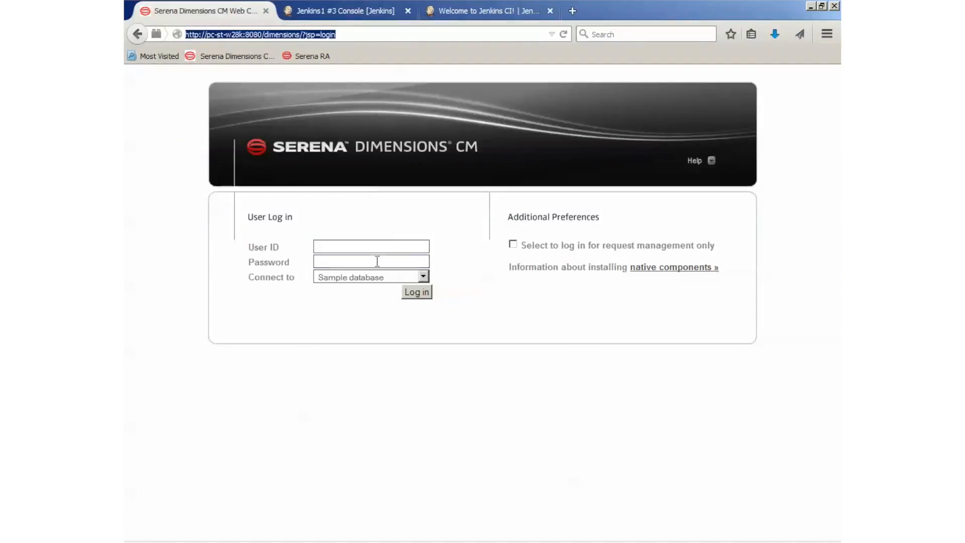
click(381, 245)
text(dmsys)
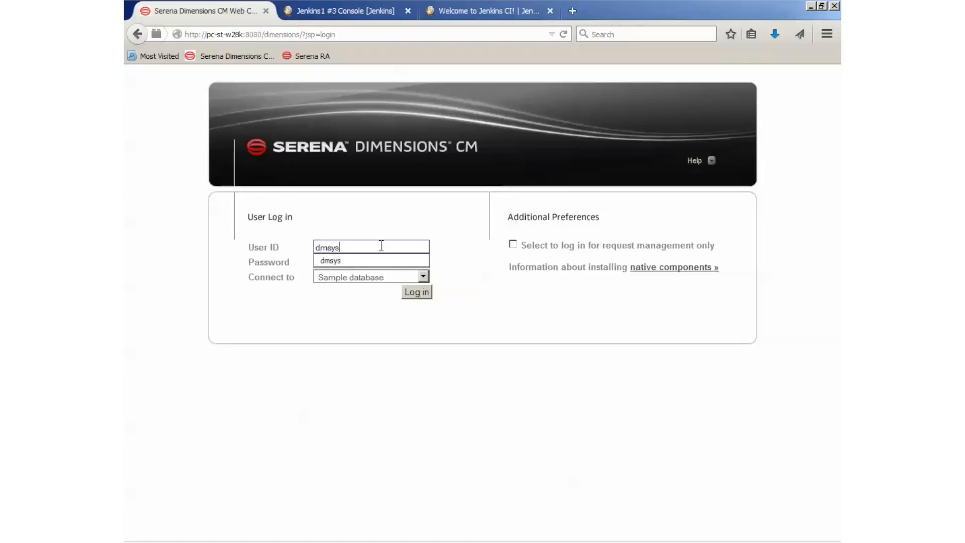
key(Tab)
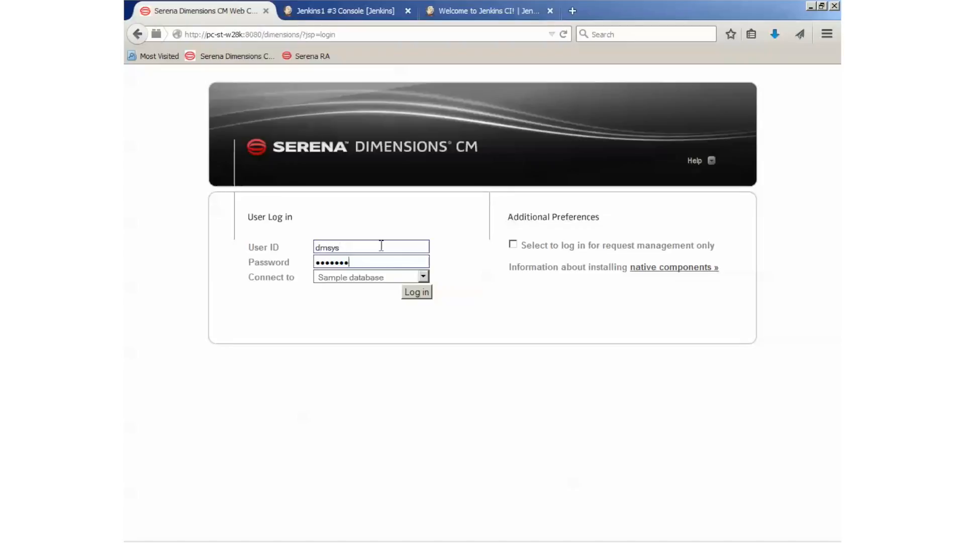
click(422, 294)
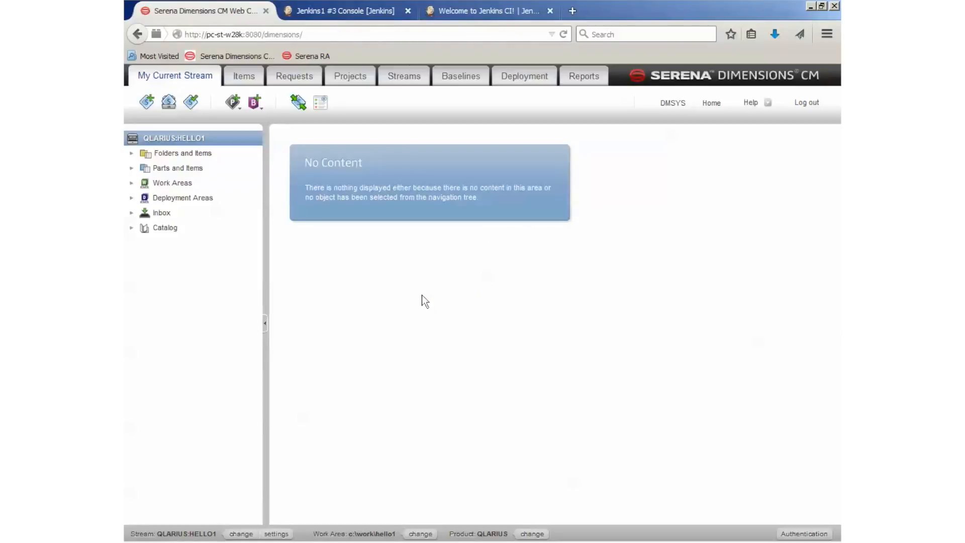
Step: Create an empty stream in product QLARIUS named jenkins1, with branch name jenkins1_br and description "jenkins test"
click(403, 83)
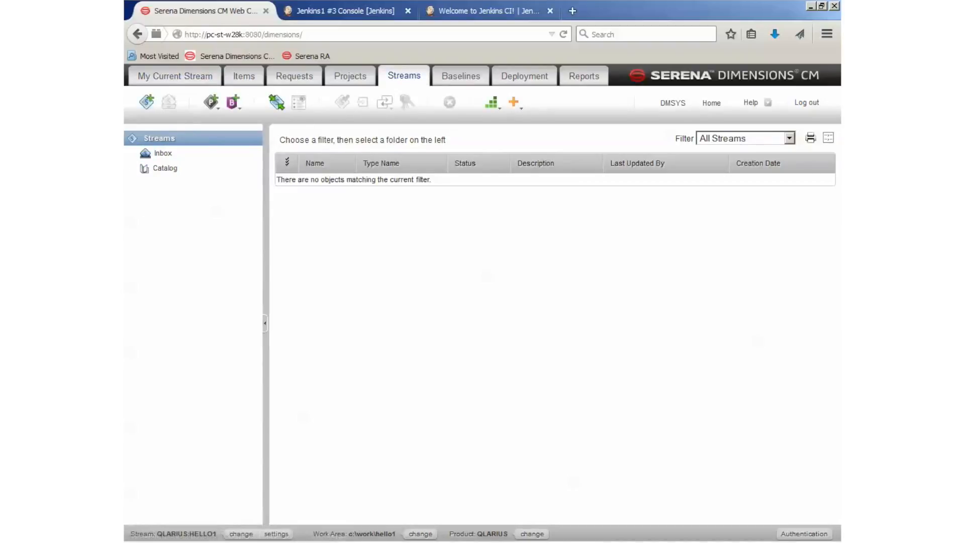
click(147, 102)
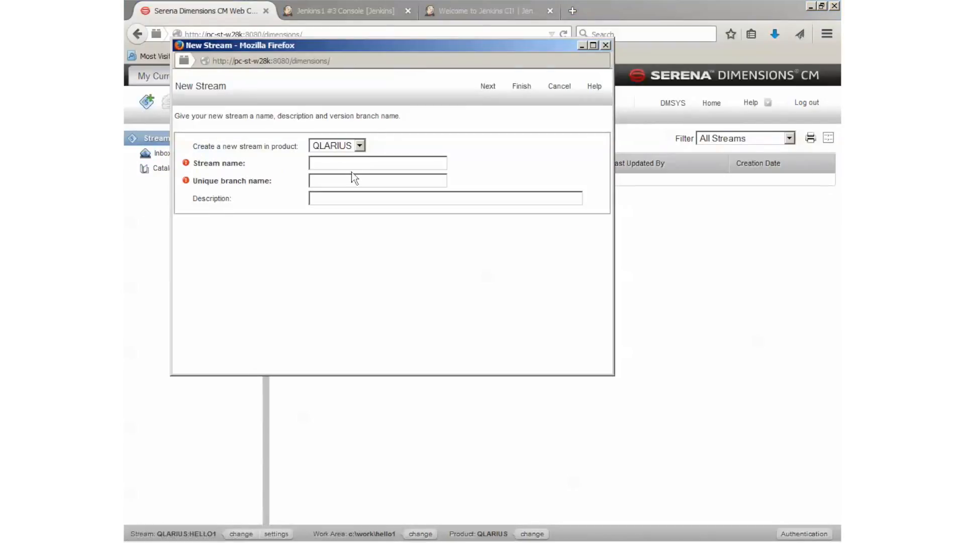
text(jenkins1)
key(Tab)
text(jenkins1_br)
key(Tab)
text(jenkins )
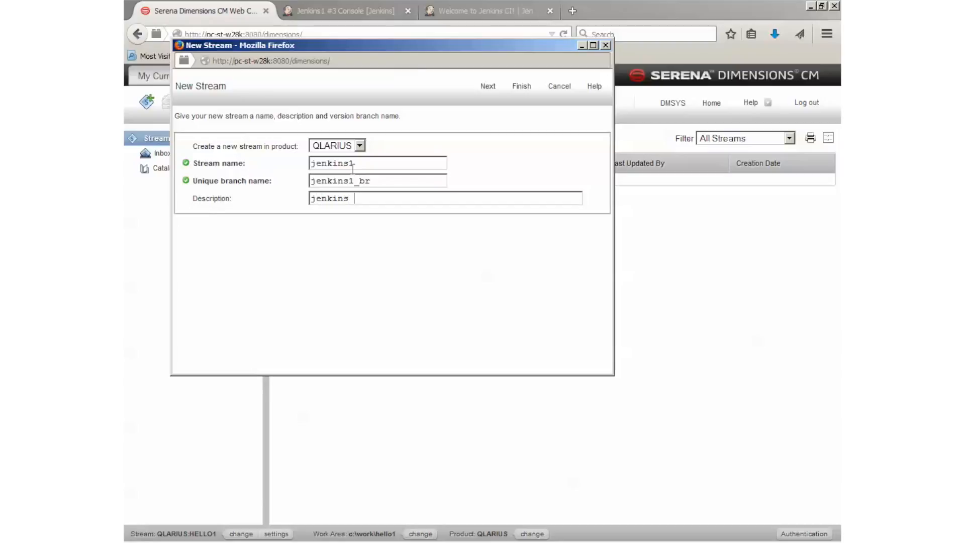
text(test)
click(495, 88)
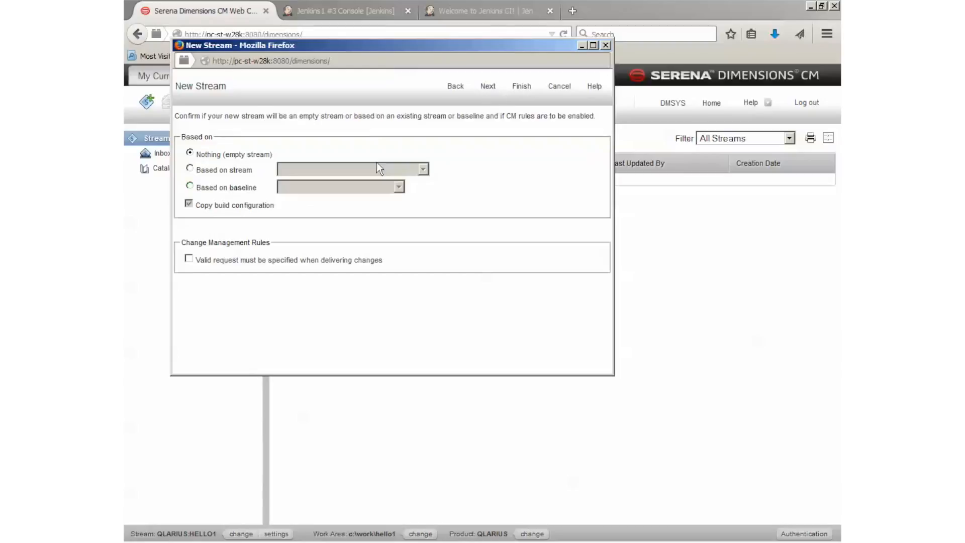
click(519, 88)
click(437, 216)
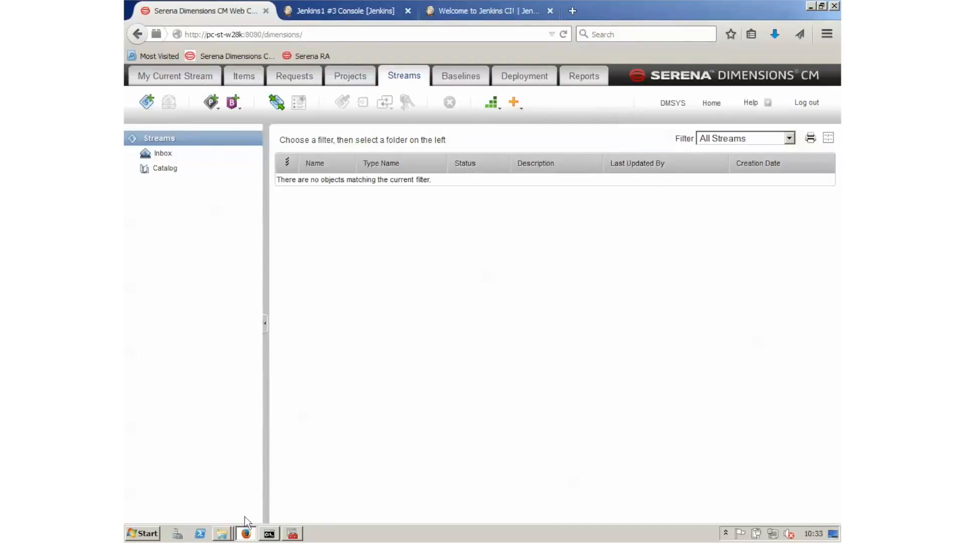
Step: Set the current stream to QLARIUS:JENKINS1 and allow the Dimensions CM Web Client application access
click(241, 533)
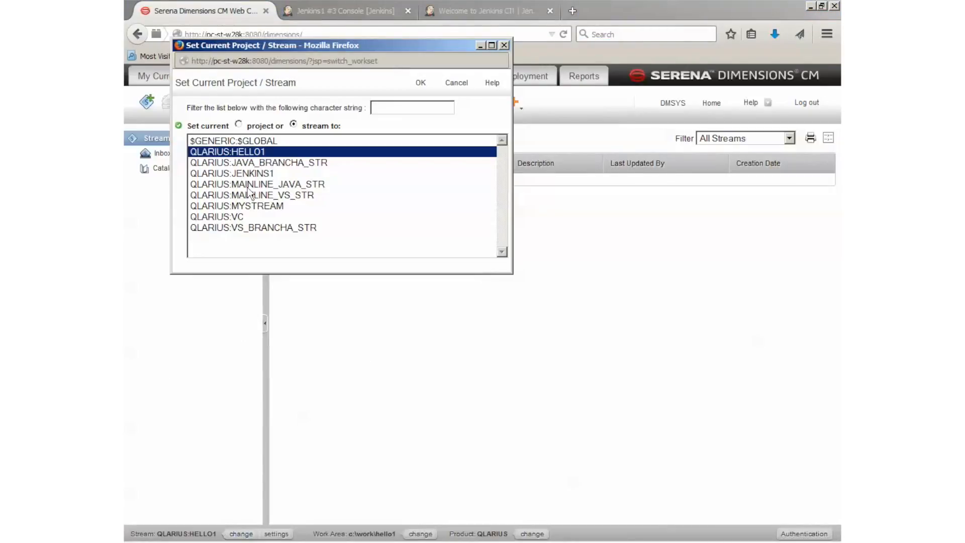
click(258, 174)
click(421, 82)
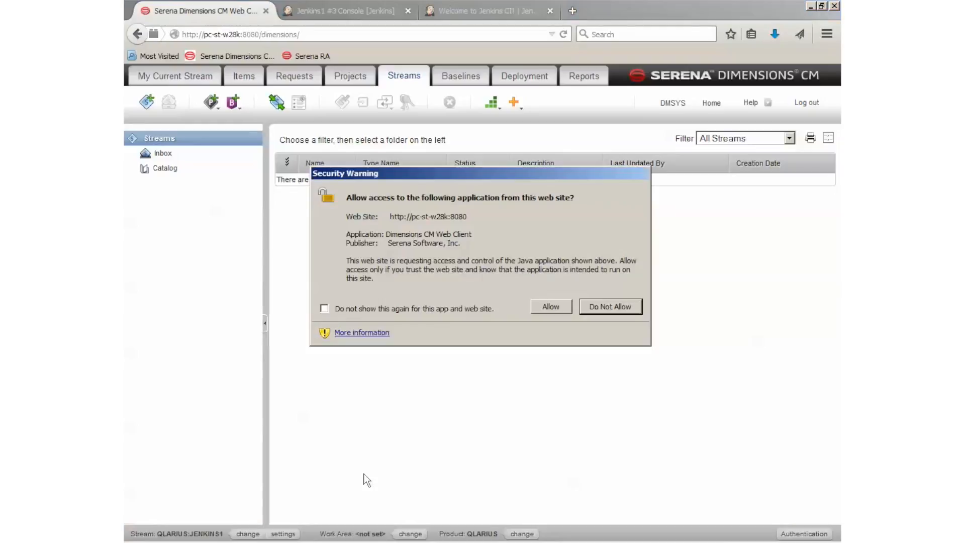
click(543, 306)
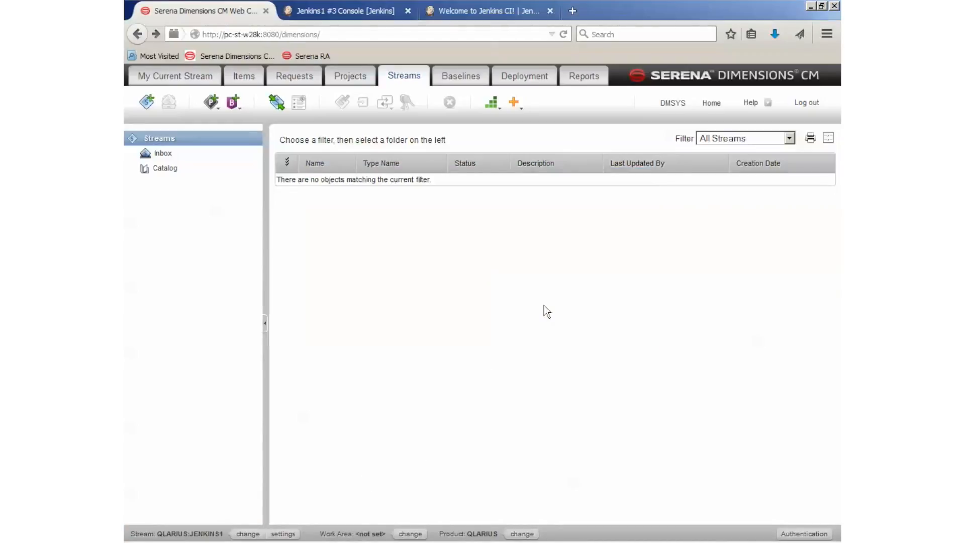
Step: Set the stream's work area to C:\work\proj1 by browsing to that folder
click(411, 534)
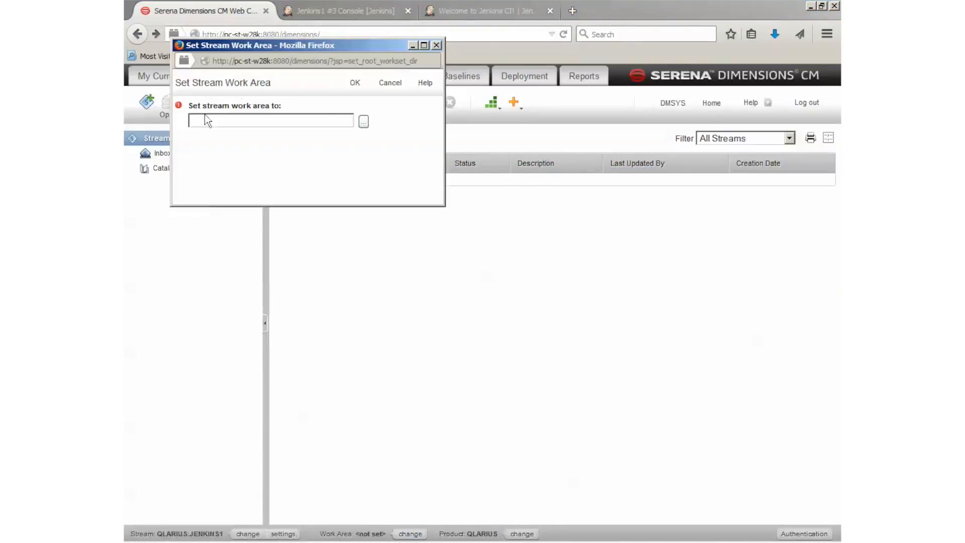
click(359, 125)
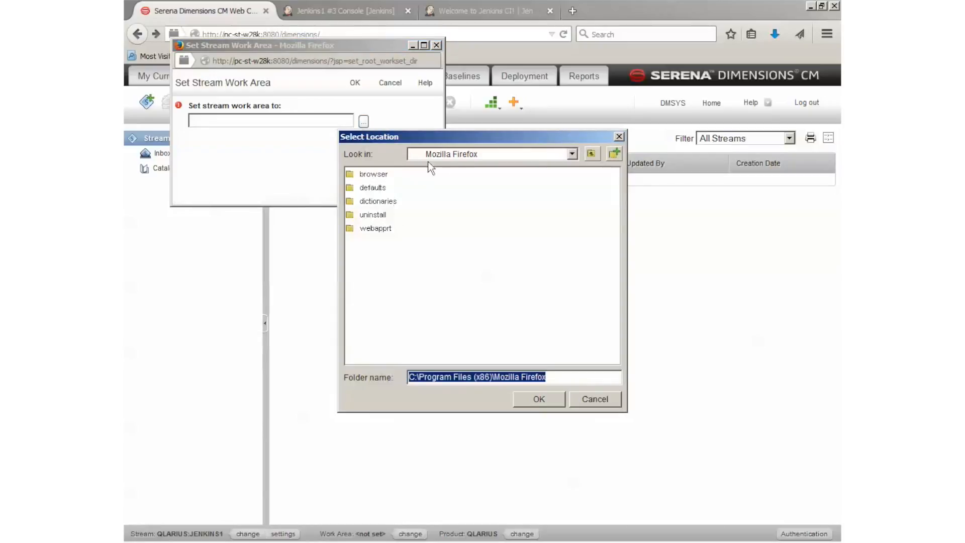
click(428, 156)
click(424, 189)
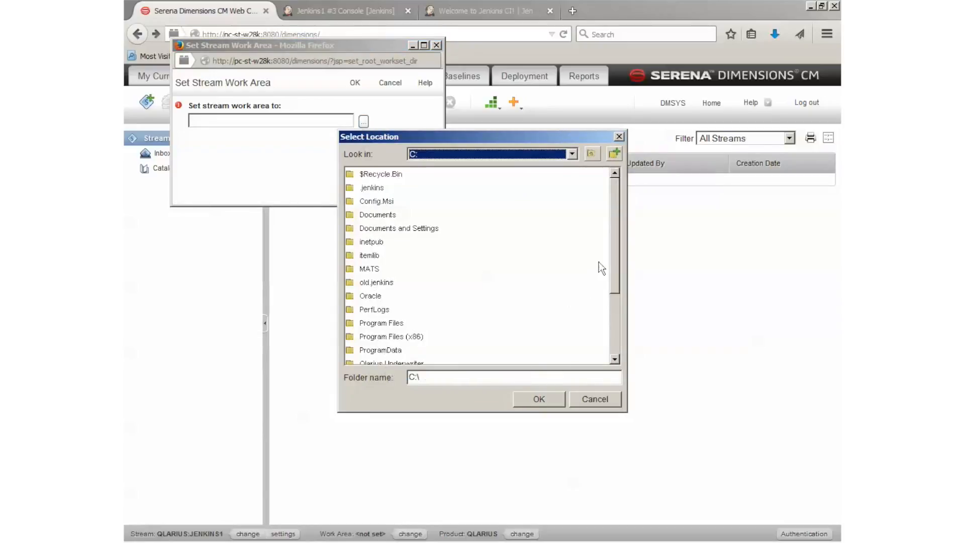
drag(614, 245, 616, 318)
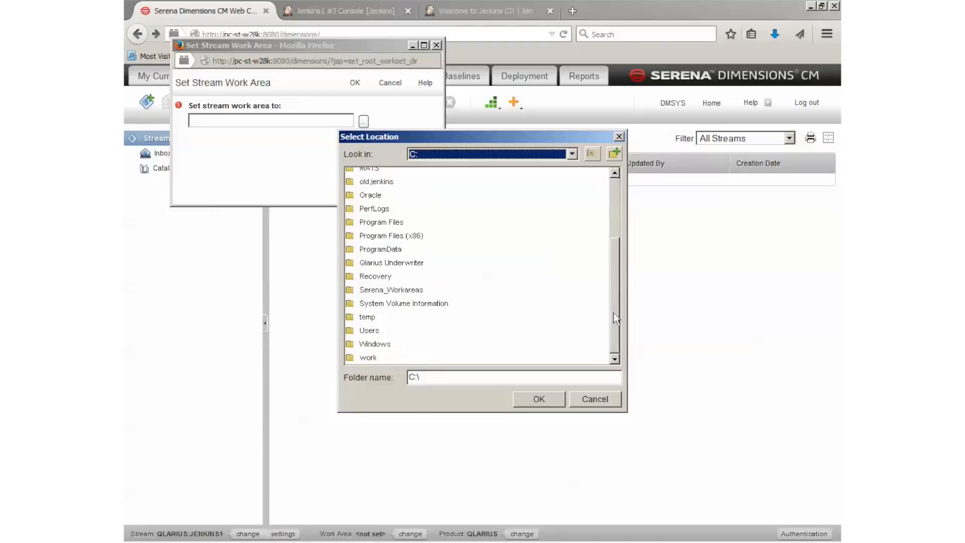
double_click(370, 357)
click(368, 229)
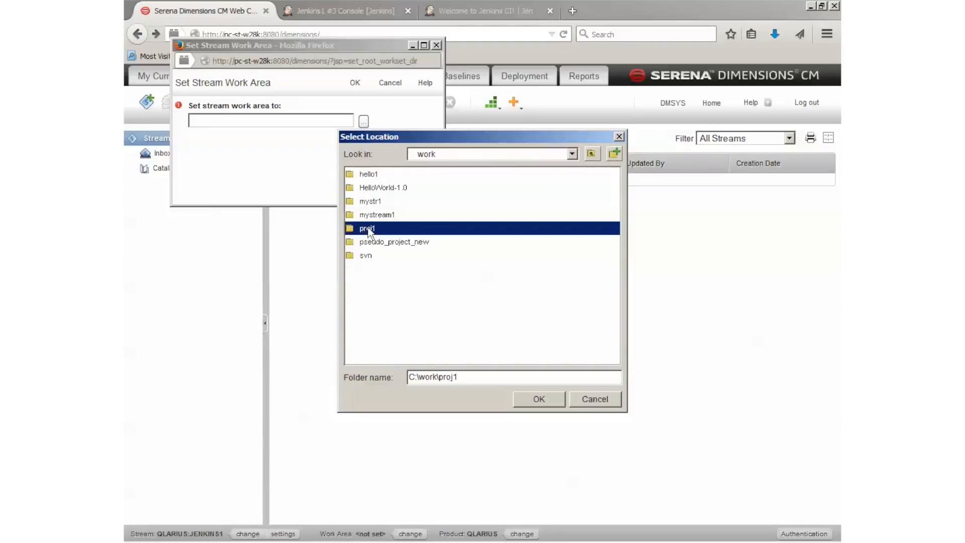
click(529, 398)
click(354, 82)
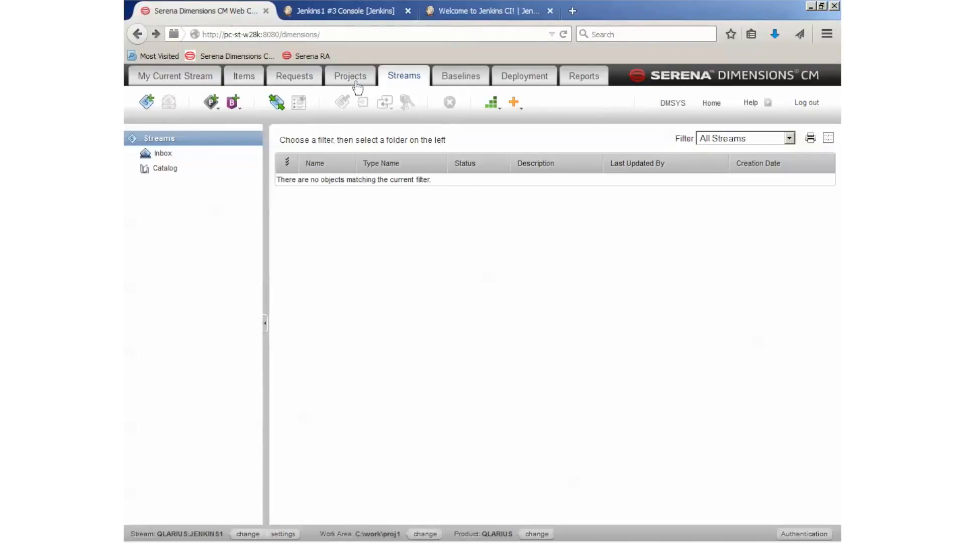
Step: Open the current stream's folders and items, and deliver hello.c from the C:\work\proj1 work area to the stream
click(193, 81)
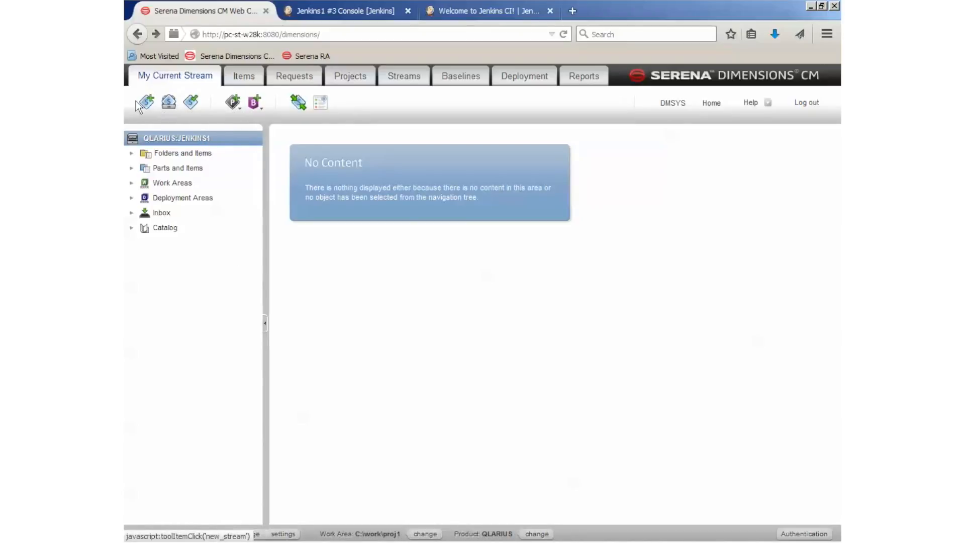
click(171, 153)
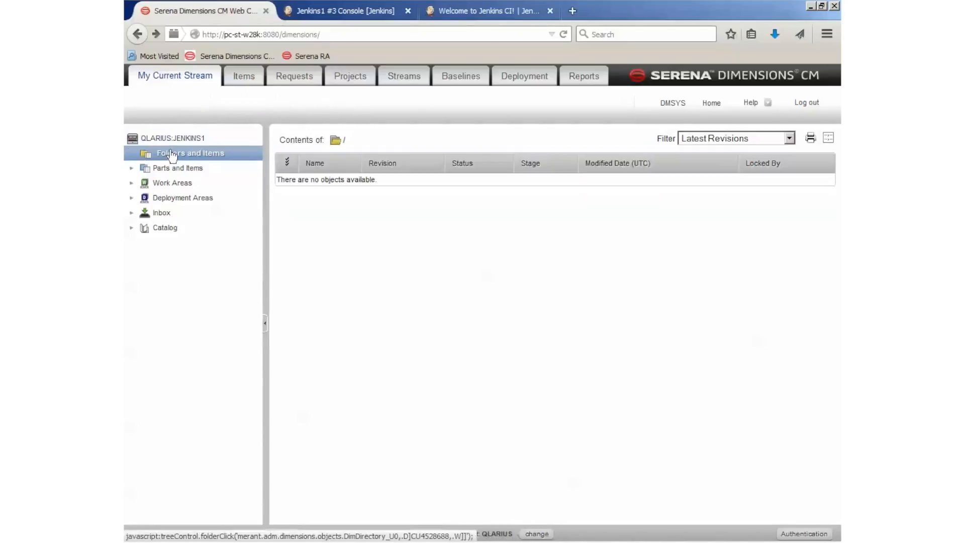
click(166, 106)
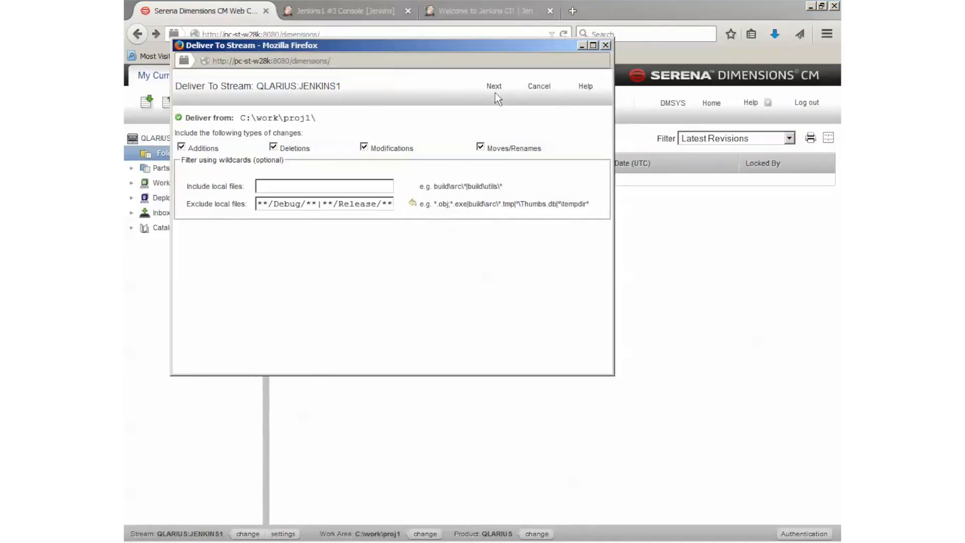
click(497, 89)
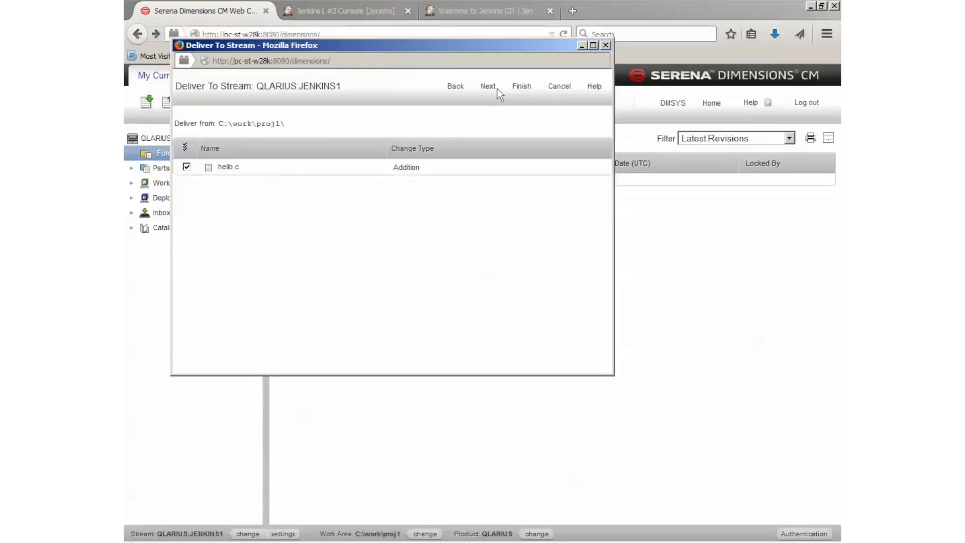
click(521, 88)
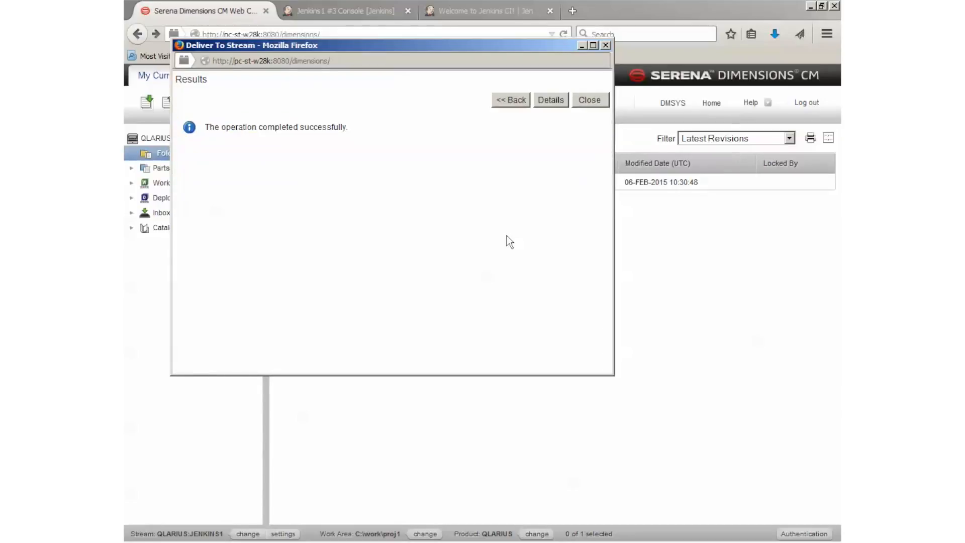
click(598, 101)
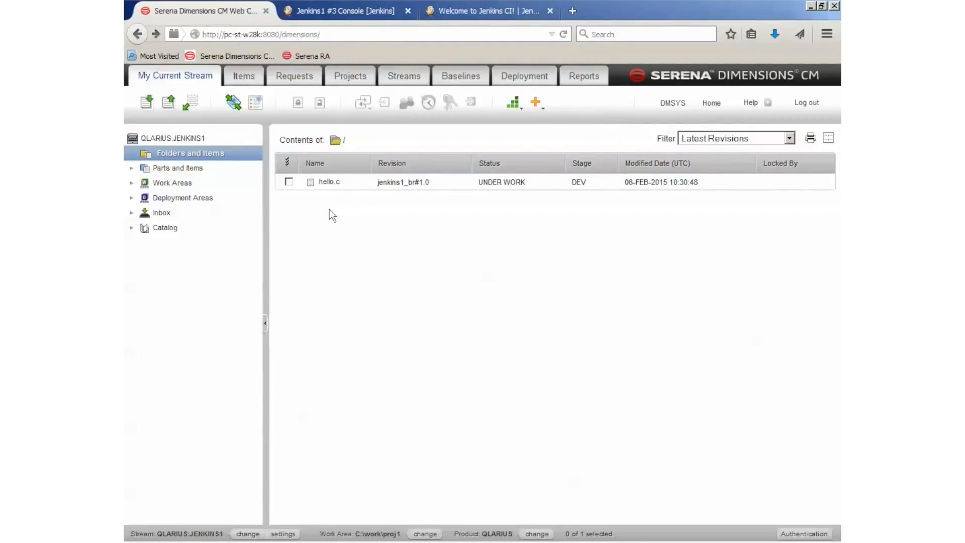
Step: Switch to Jenkins, open the Jenkins1 project's configuration, and set its source code management to Dimensions
click(357, 12)
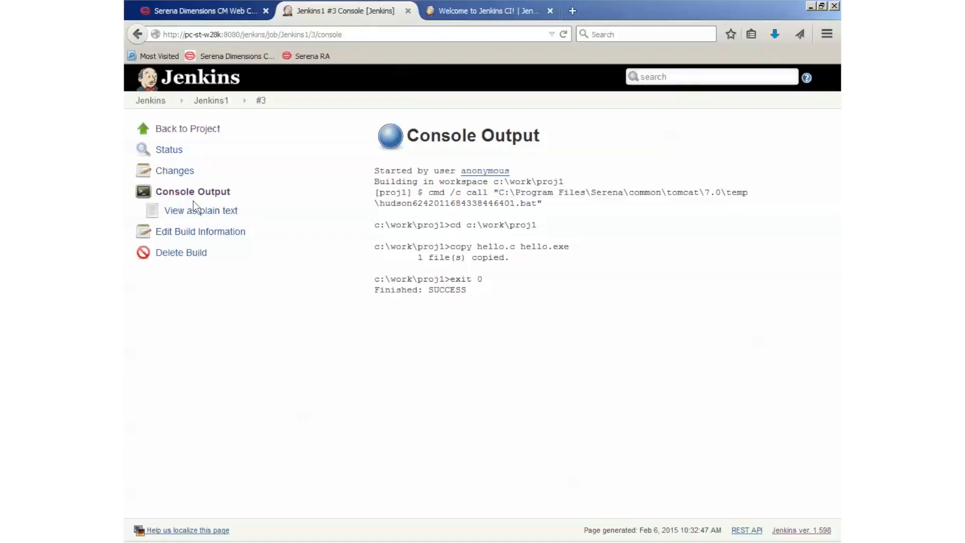
click(197, 130)
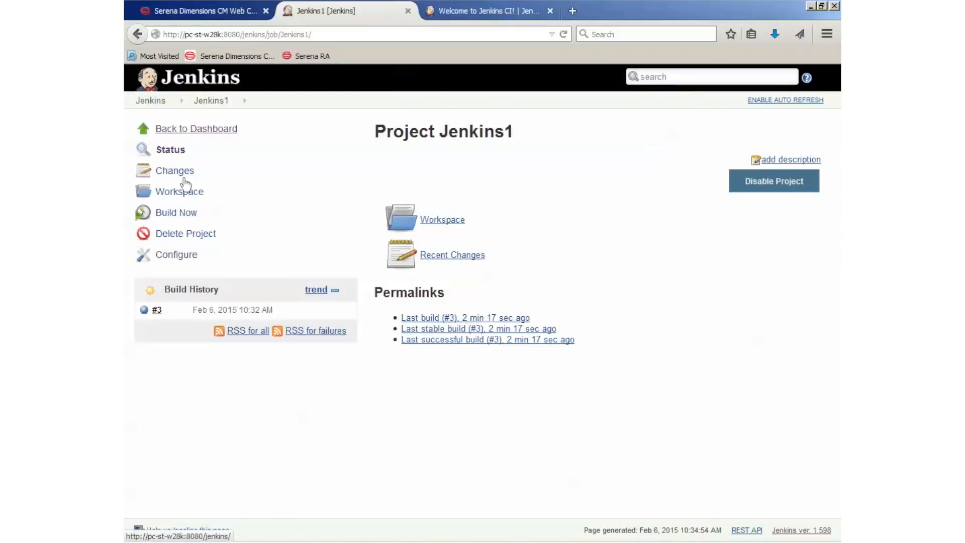
click(185, 260)
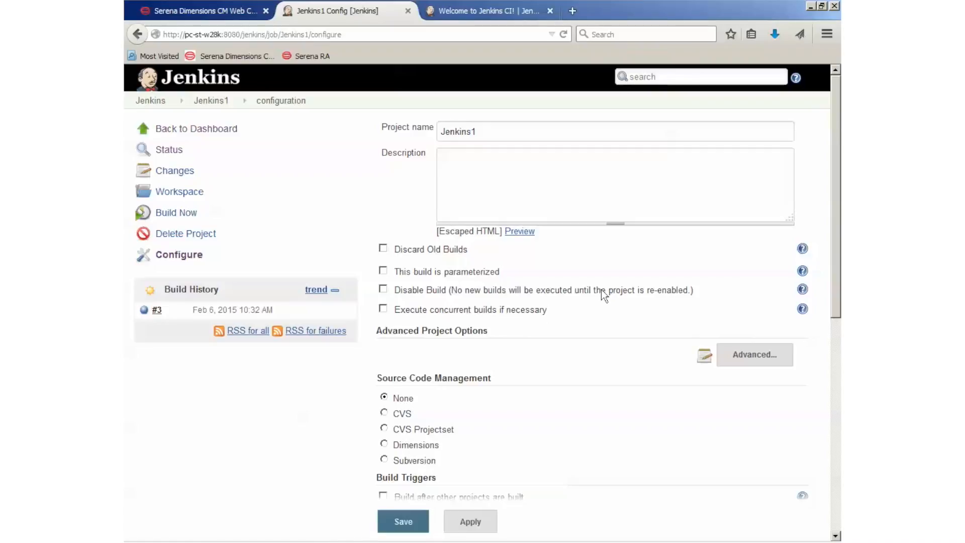
scroll(601, 290, down, 5)
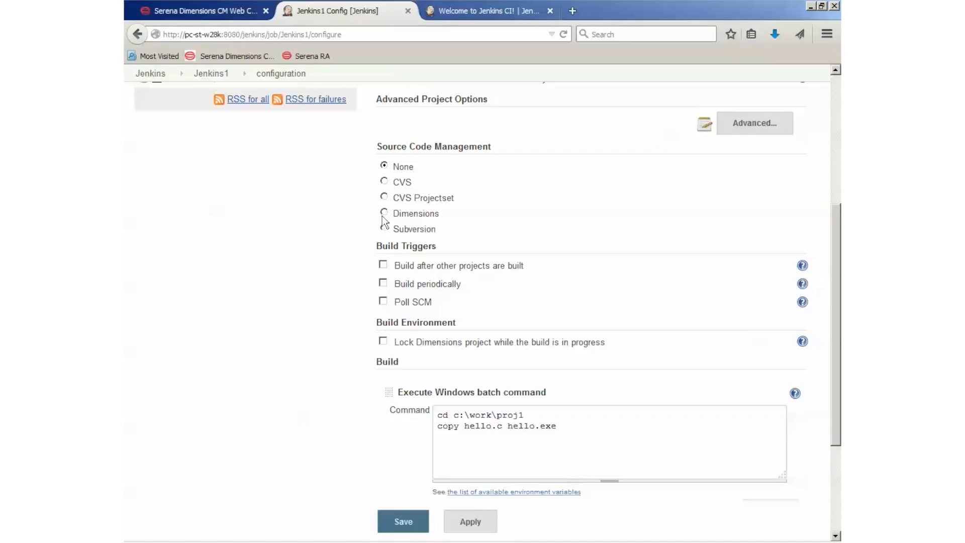
click(384, 213)
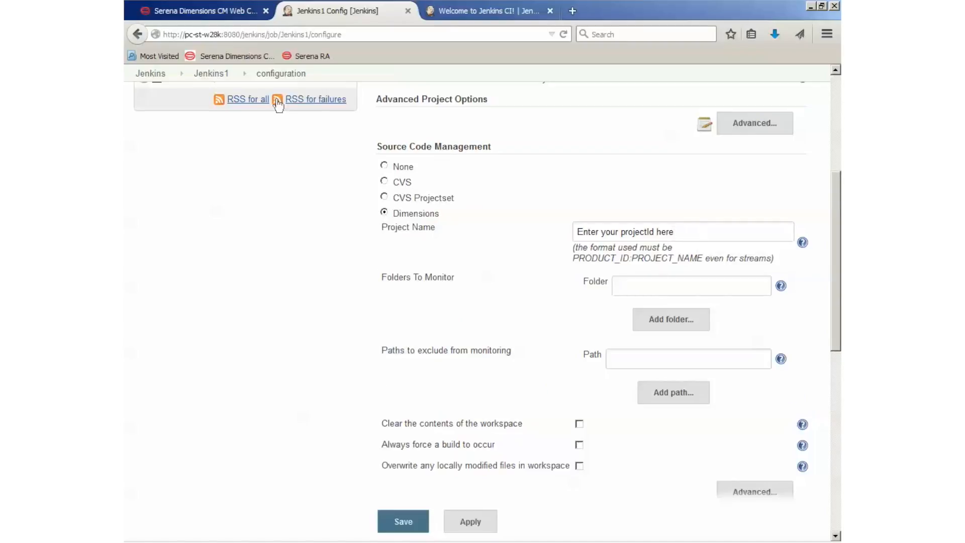
Step: Copy the stream name QLARIUS:JENKINS1 from Dimensions CM and paste it as the Dimensions project name in the Jenkins1 configuration
click(231, 12)
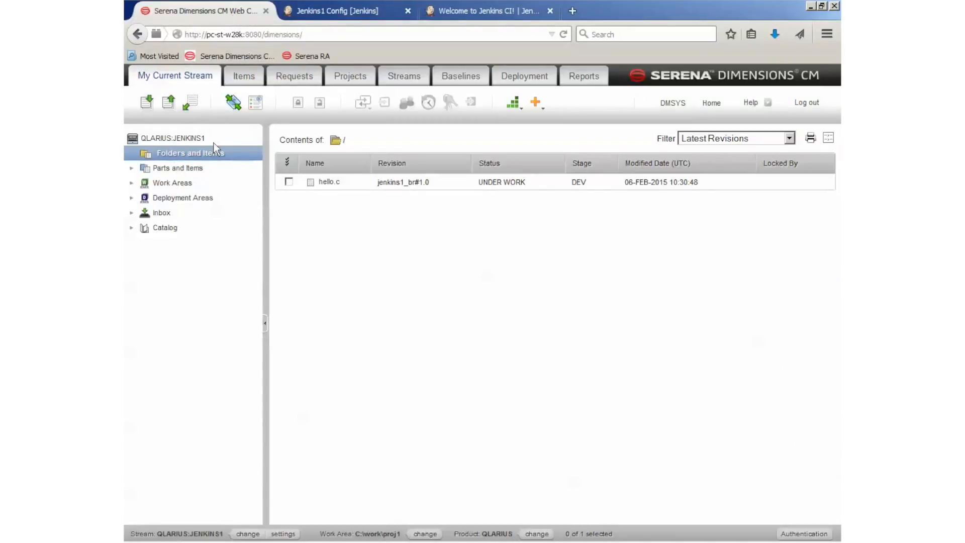
drag(213, 143, 138, 146)
key(ctrl+c)
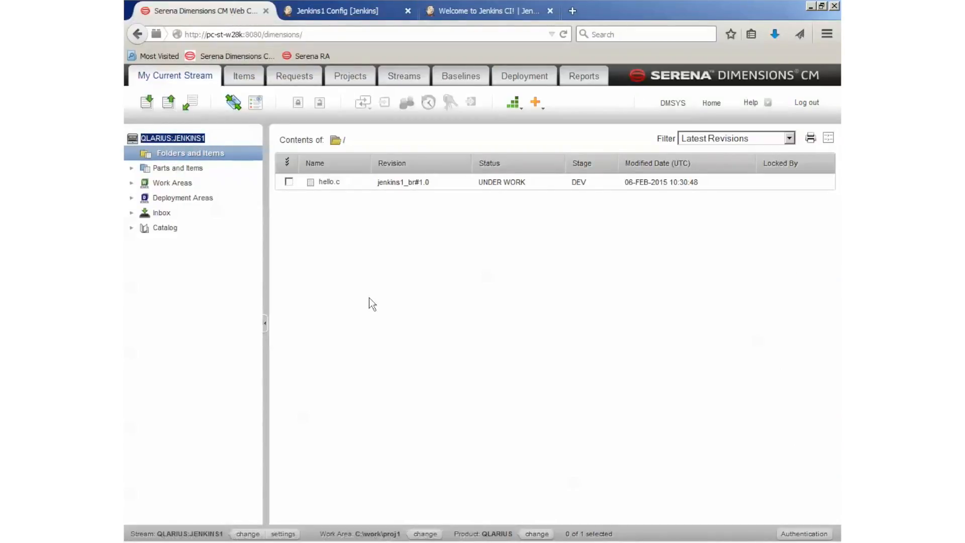
click(382, 15)
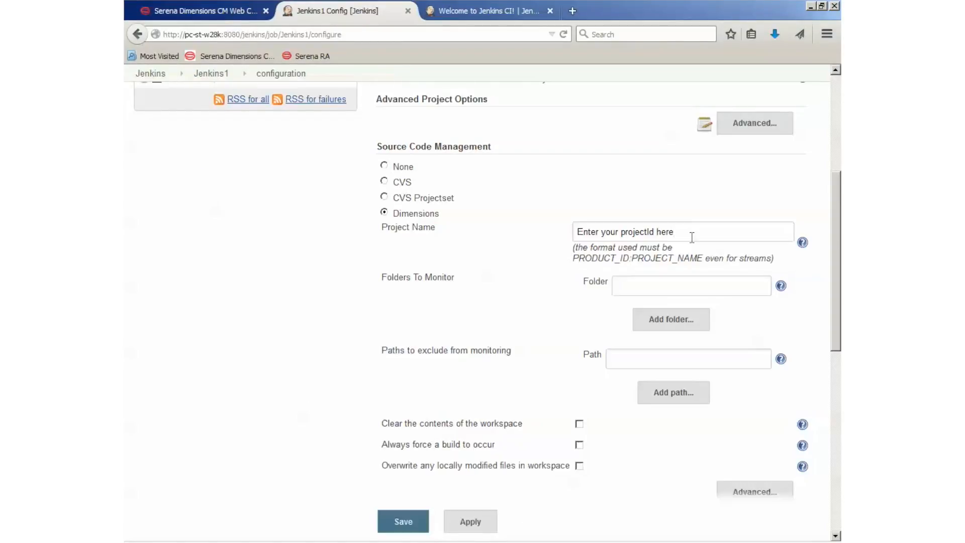
drag(693, 234, 540, 228)
key(ctrl+v)
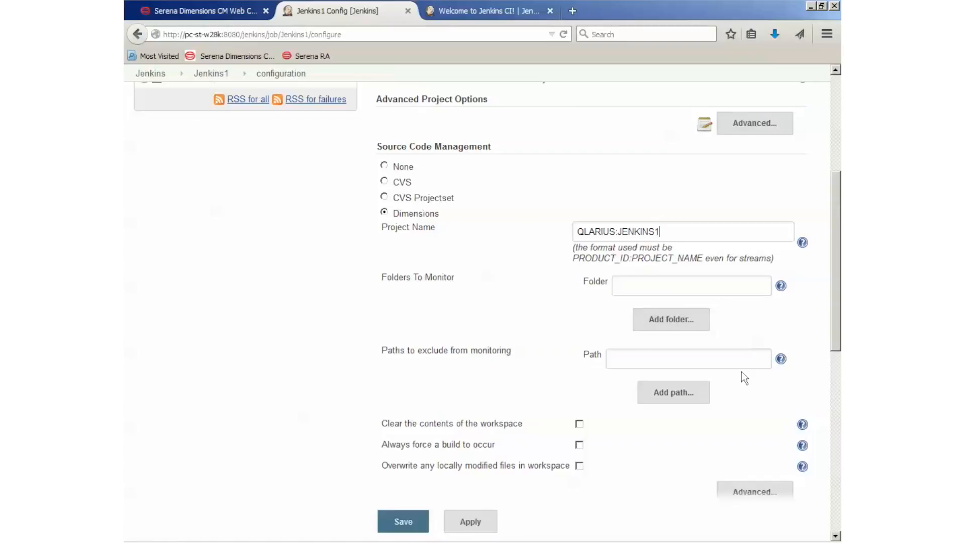
Step: Expand the advanced Dimensions settings and enter the login name dmsys with the account password
click(775, 496)
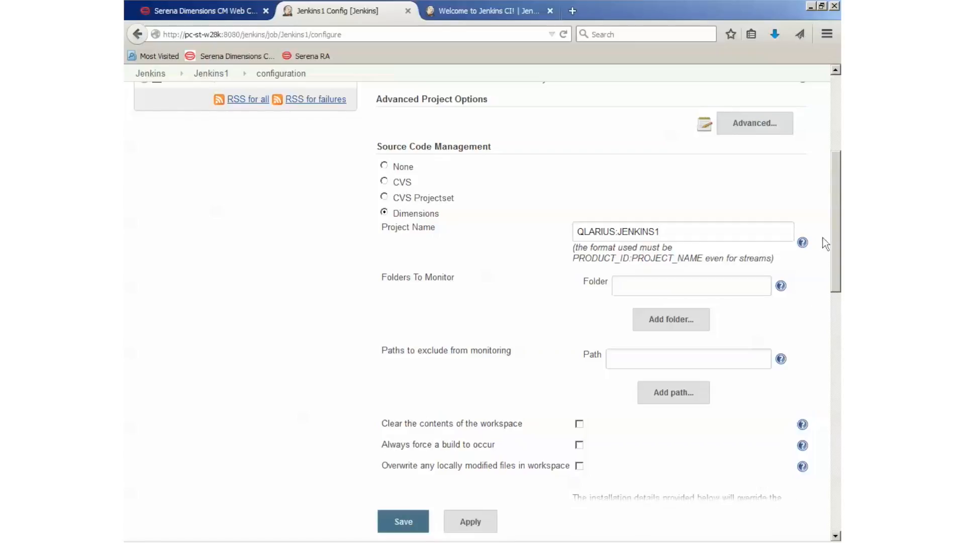
scroll(834, 233, down, 6)
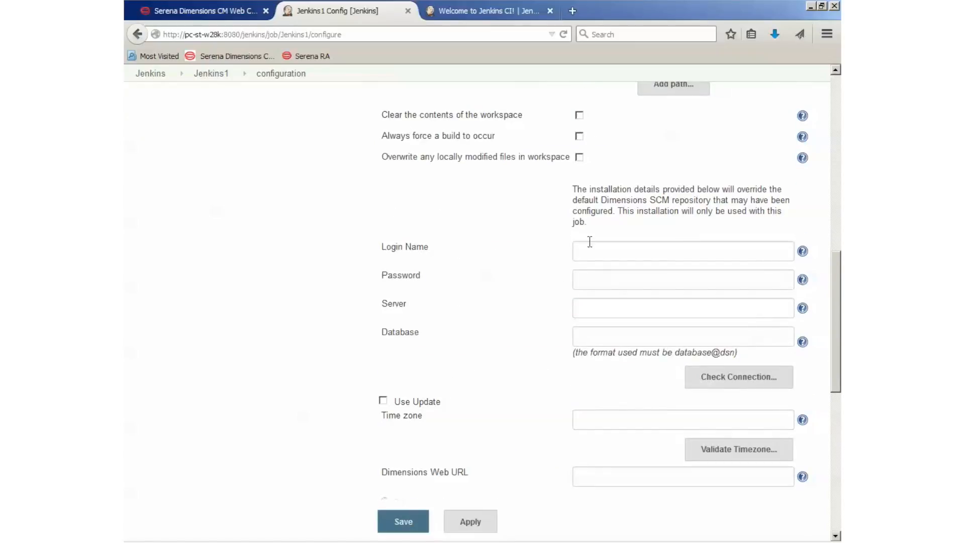
click(607, 249)
text(dmsys)
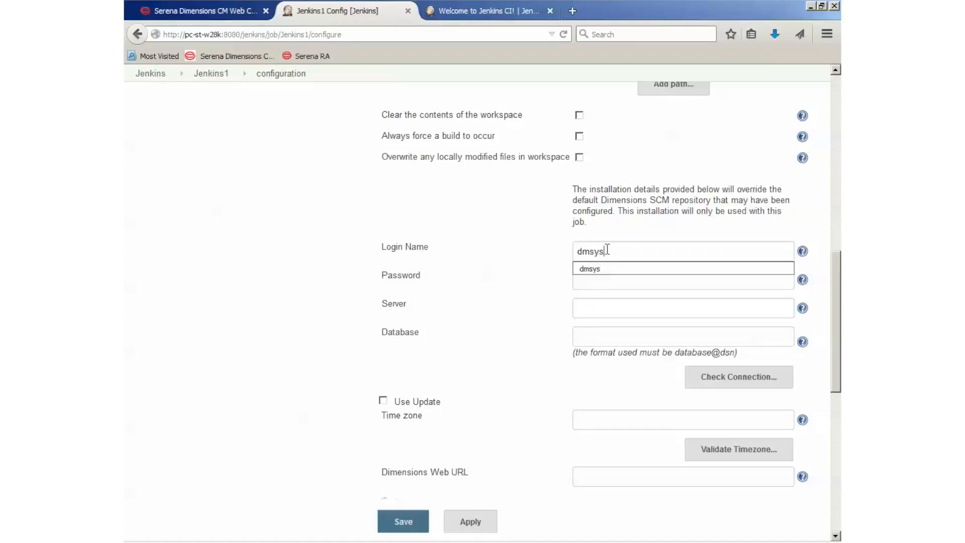
click(606, 268)
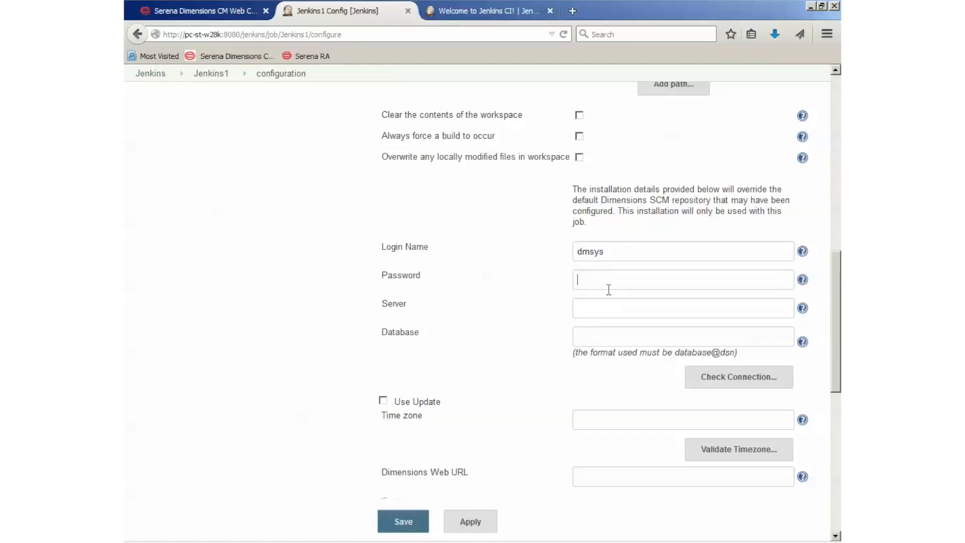
text(•••••••)
Step: Set the Dimensions server to pc-st-w28k and the database to cm_typical@dim12, and check the connection
key(Tab)
text(pc)
click(616, 325)
click(614, 340)
text(c)
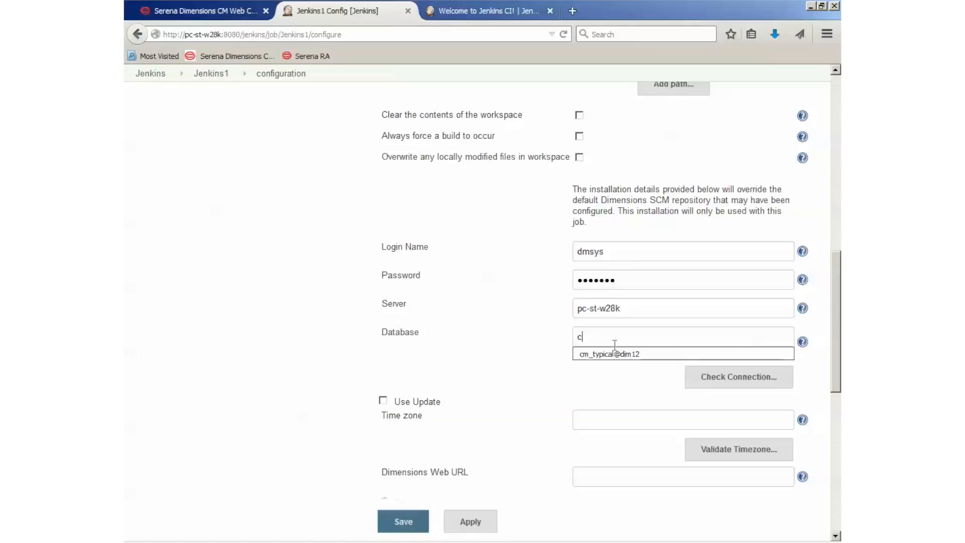
click(615, 351)
click(722, 378)
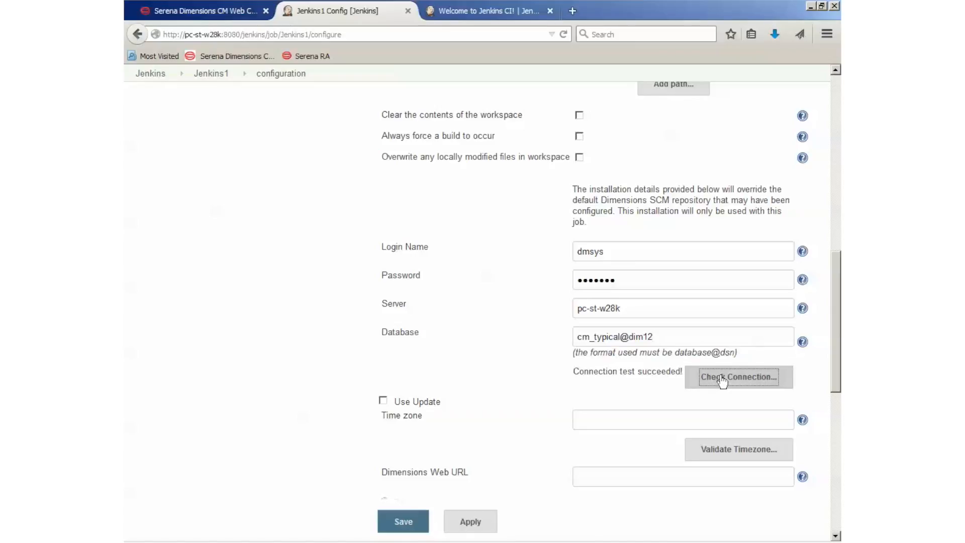
Step: Enable Use Update so the workspace is populated with changed code from Dimensions
click(383, 401)
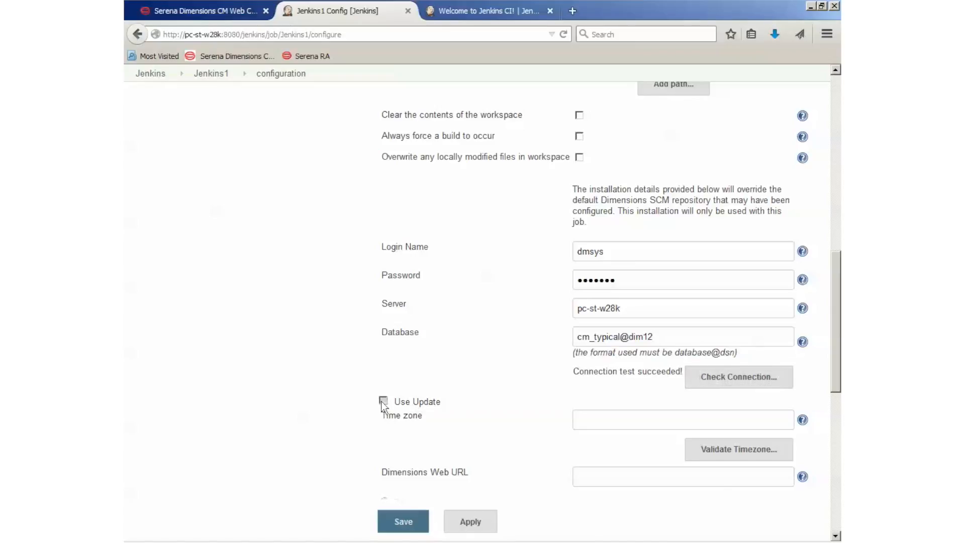
scroll(526, 375, down, 5)
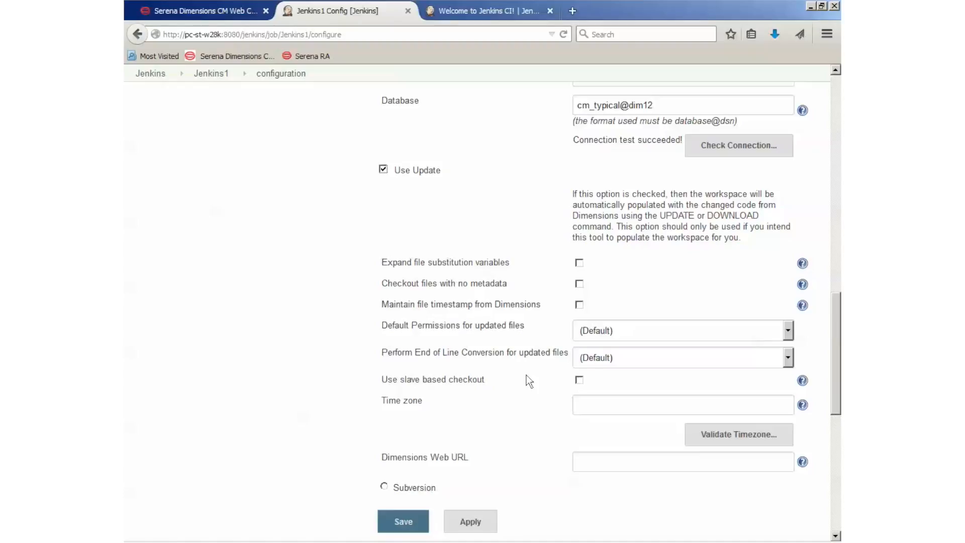
Step: Remove the line cd c:\work\proj1 from the Windows batch command, leaving only copy hello.c hello.exe, and save the configuration
scroll(526, 374, down, 8)
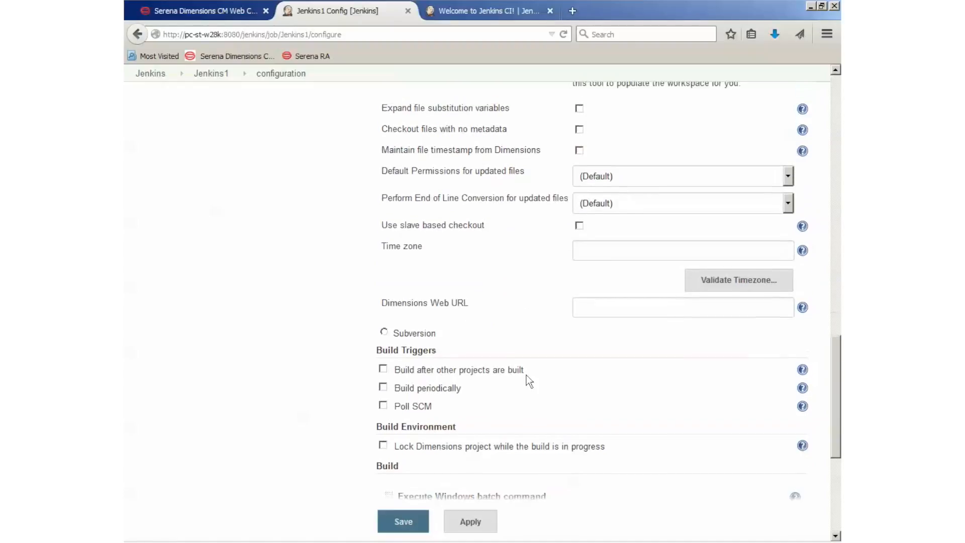
scroll(526, 367, up, 1)
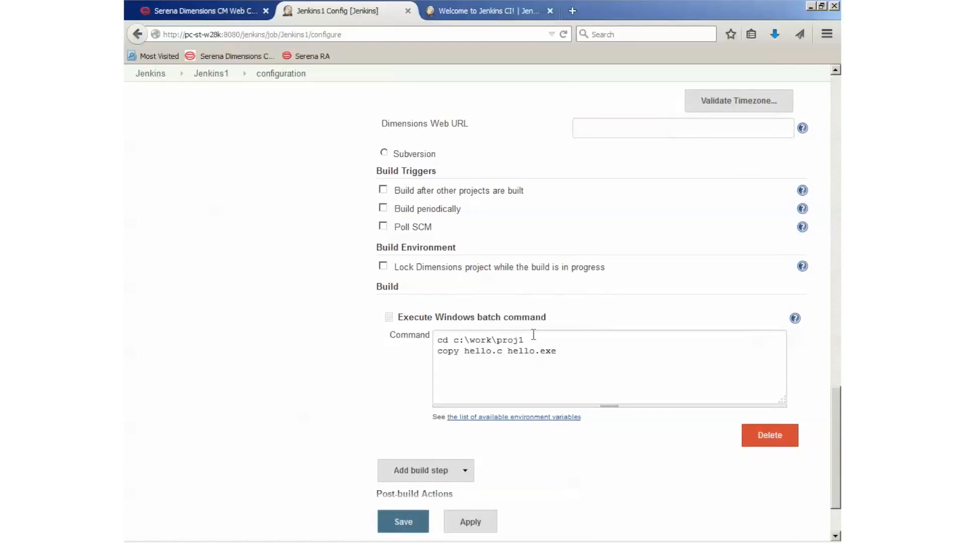
drag(532, 338, 395, 327)
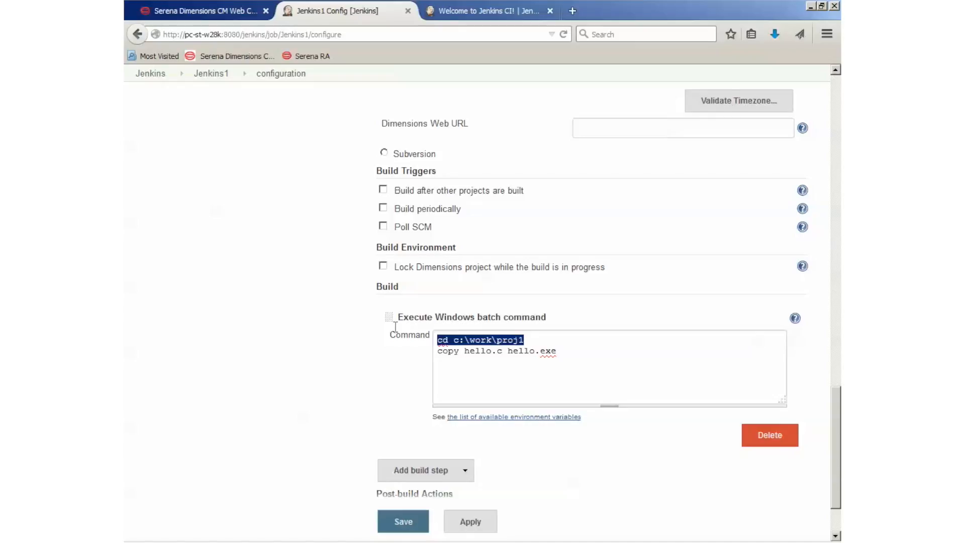
key(Delete)
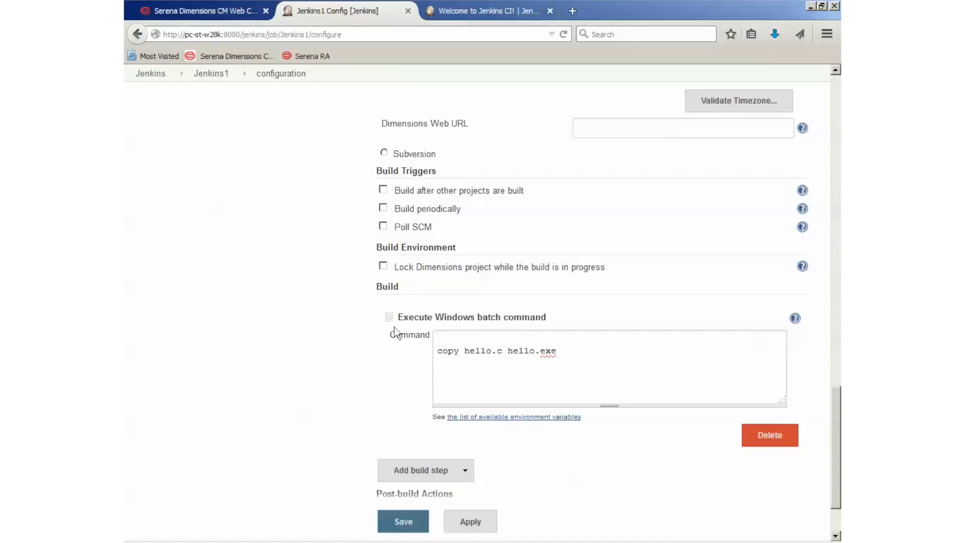
key(BackSpace)
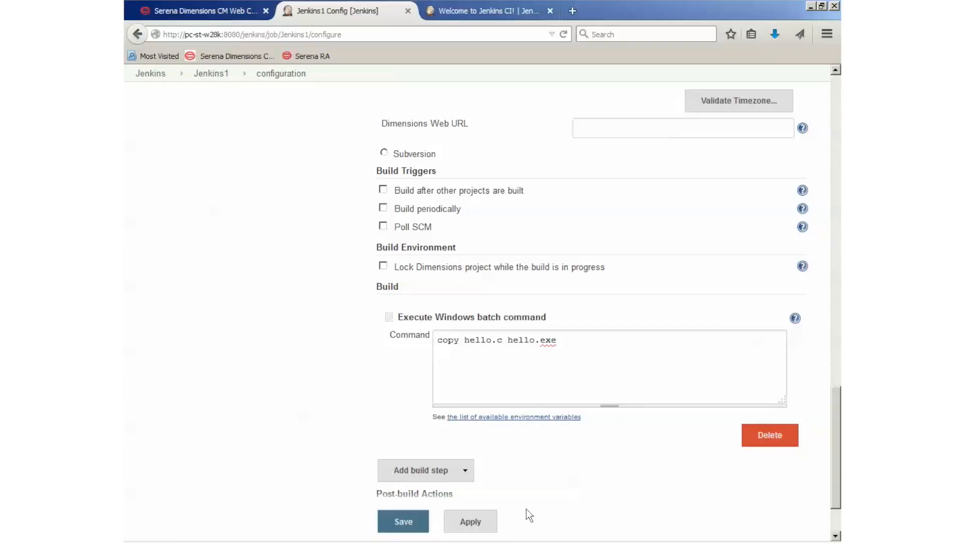
click(420, 519)
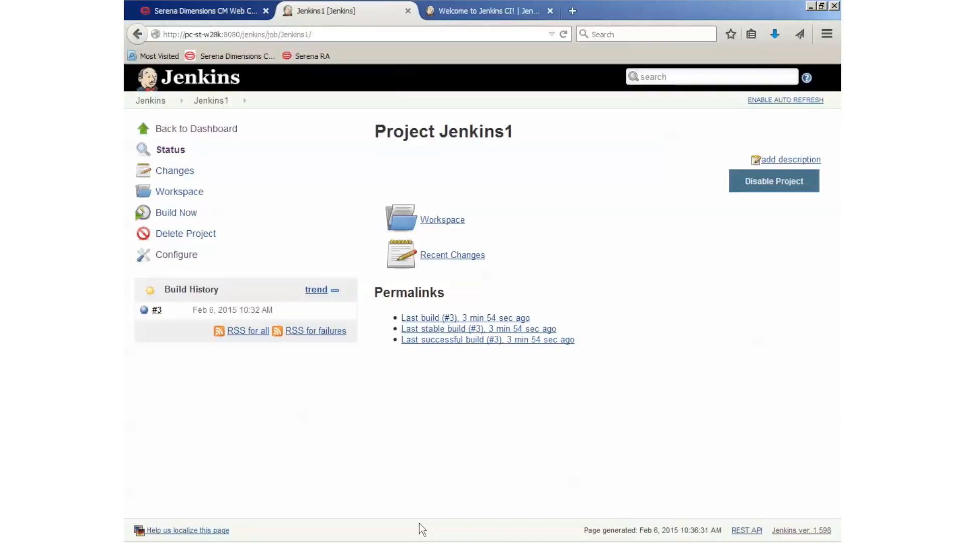
Step: Build the Jenkins1 project and open the new build's console output
click(174, 215)
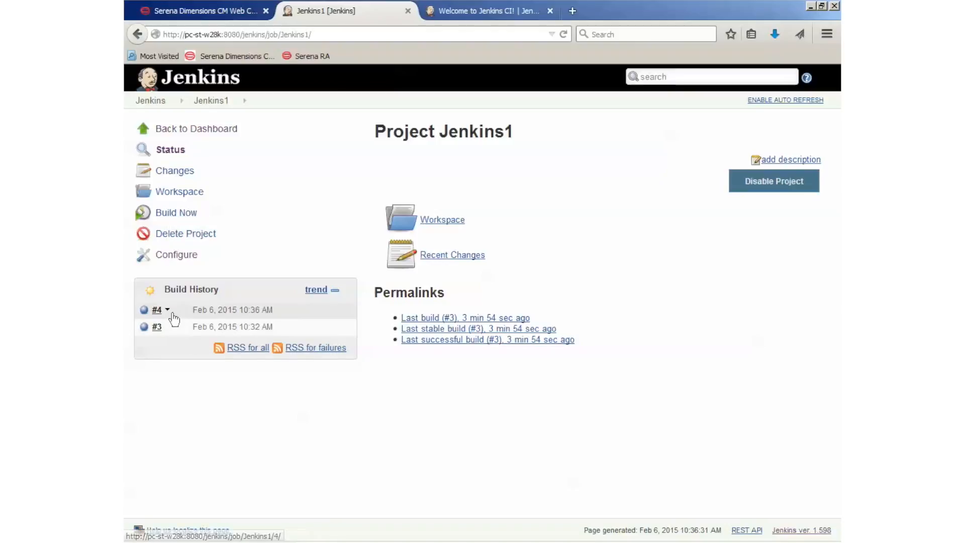
click(172, 314)
click(209, 360)
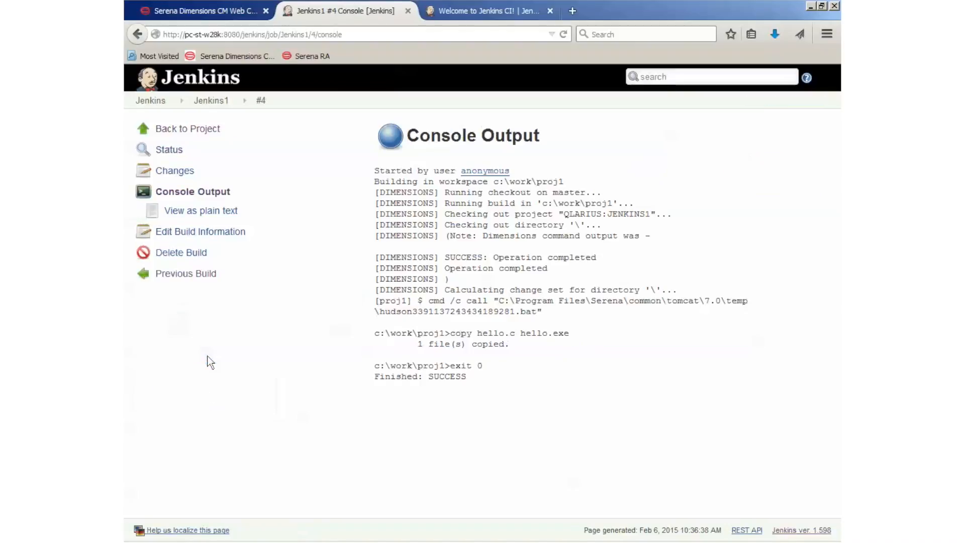